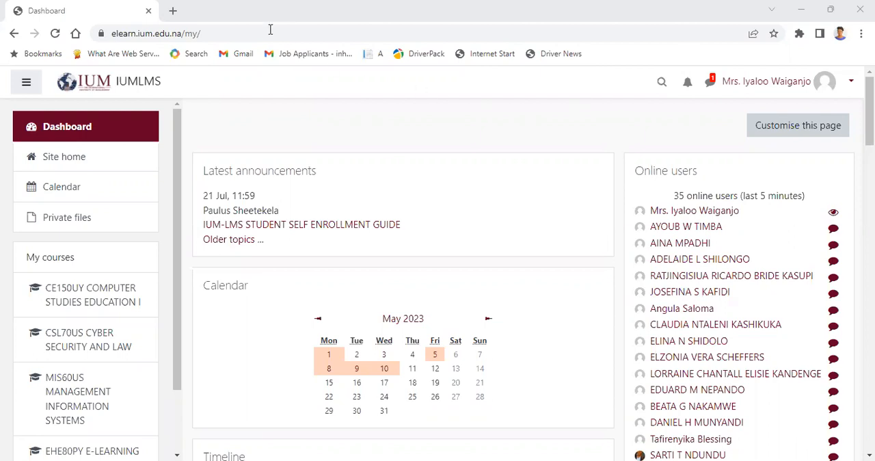
Step: Open the EHE80PY E-LEARNING Practical Course and turn editing on for it
drag(177, 146, 190, 275)
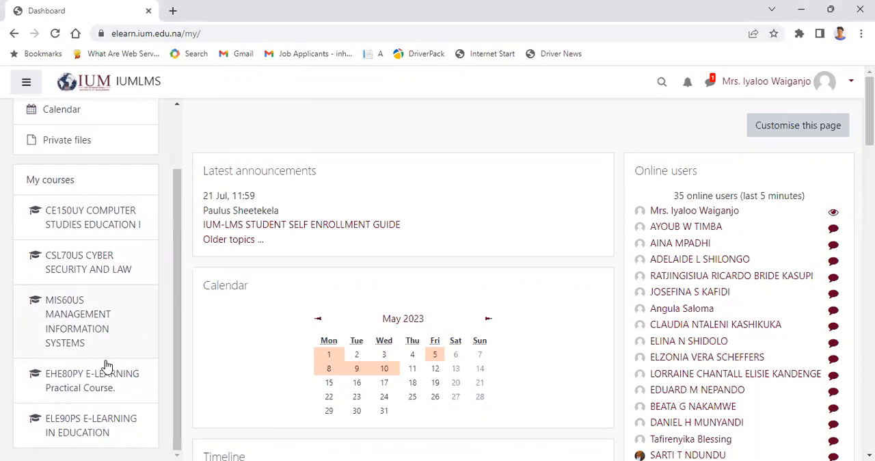
click(86, 385)
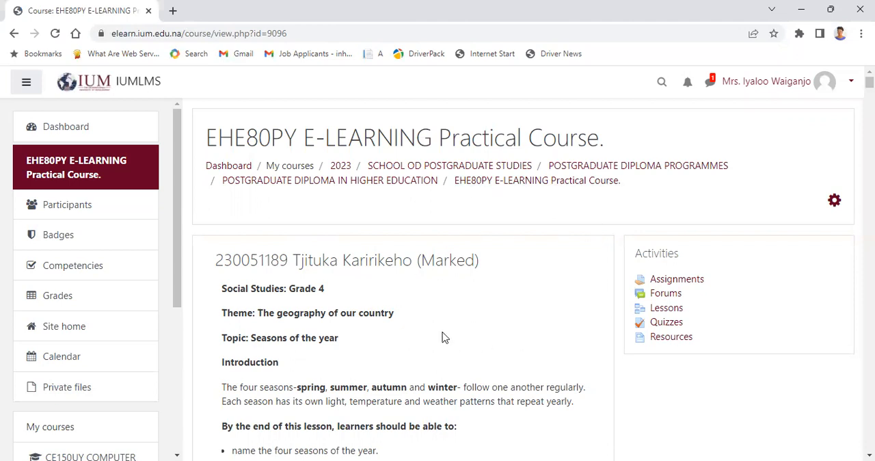
click(835, 202)
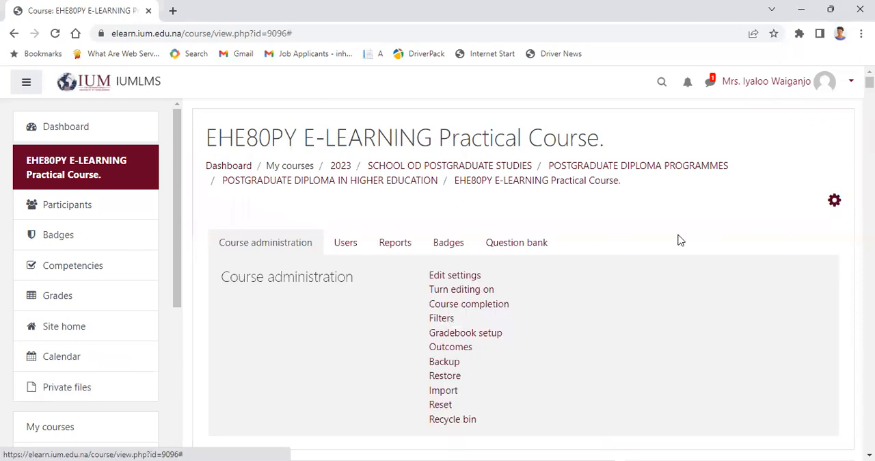
click(483, 294)
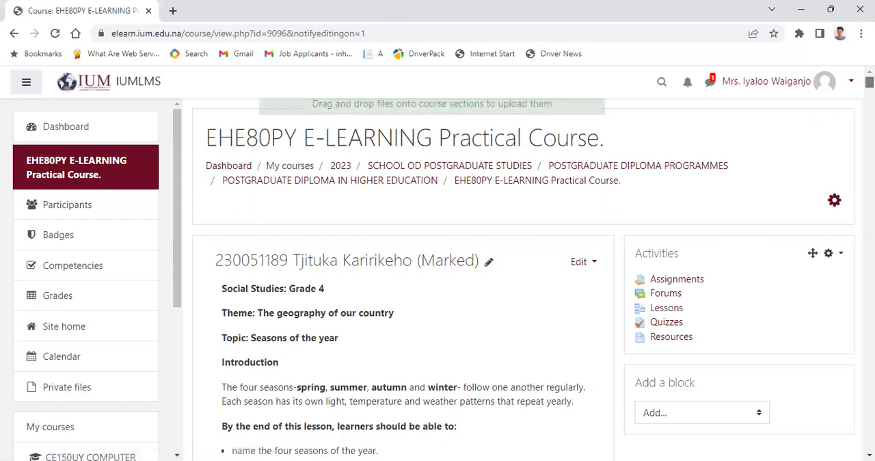
Step: Open the unused Topic 18 section of the course for editing
scroll(410, 287, down, 10)
scroll(410, 287, down, 15)
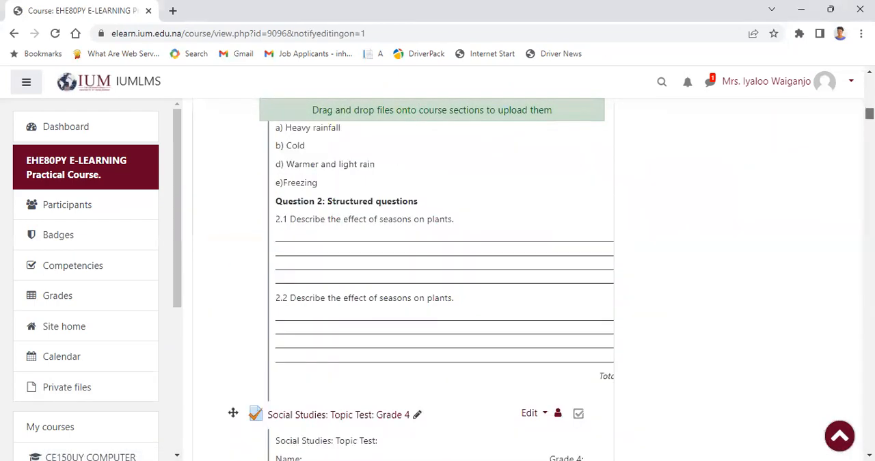
scroll(410, 287, down, 15)
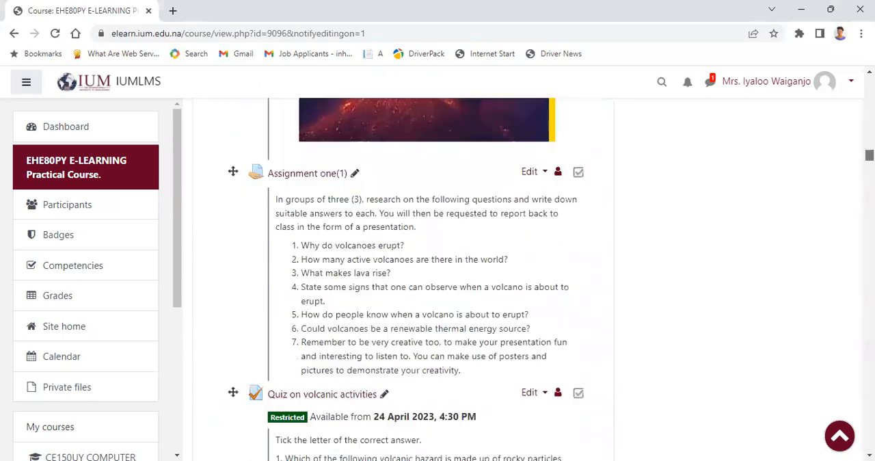
scroll(410, 287, down, 15)
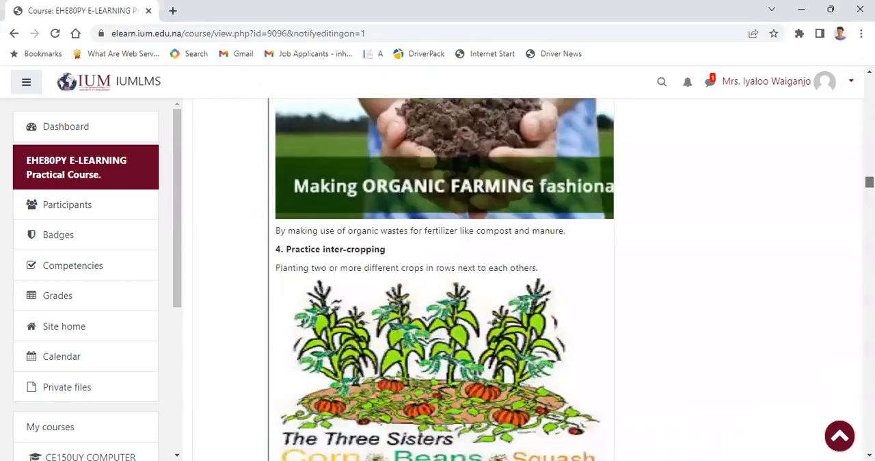
scroll(410, 287, down, 15)
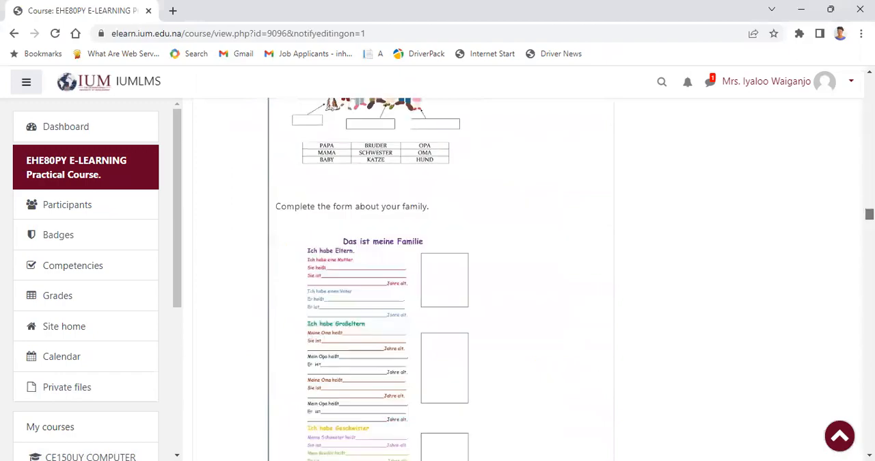
scroll(410, 287, down, 15)
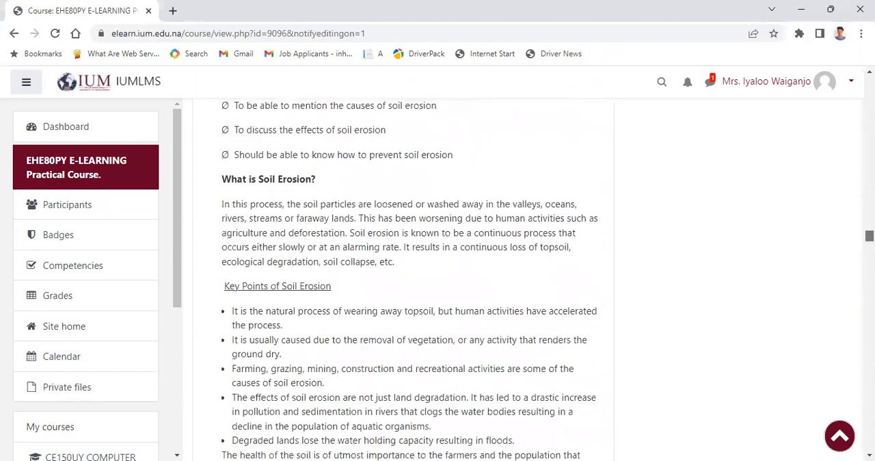
scroll(410, 287, down, 15)
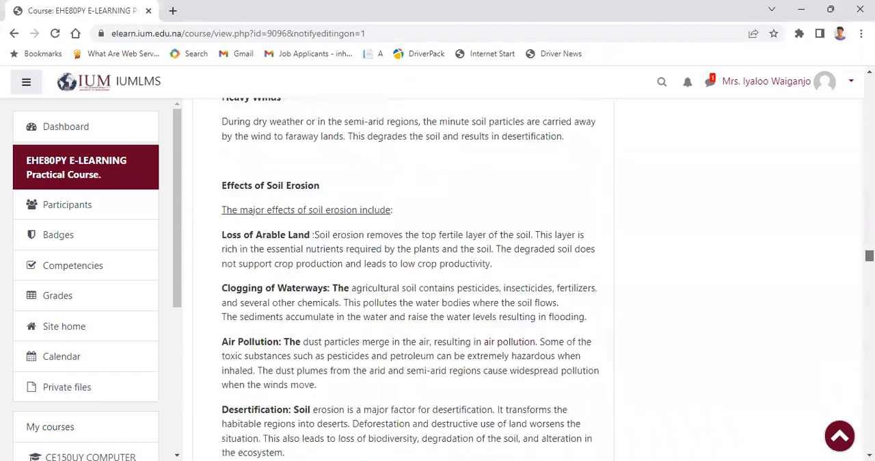
scroll(410, 287, down, 15)
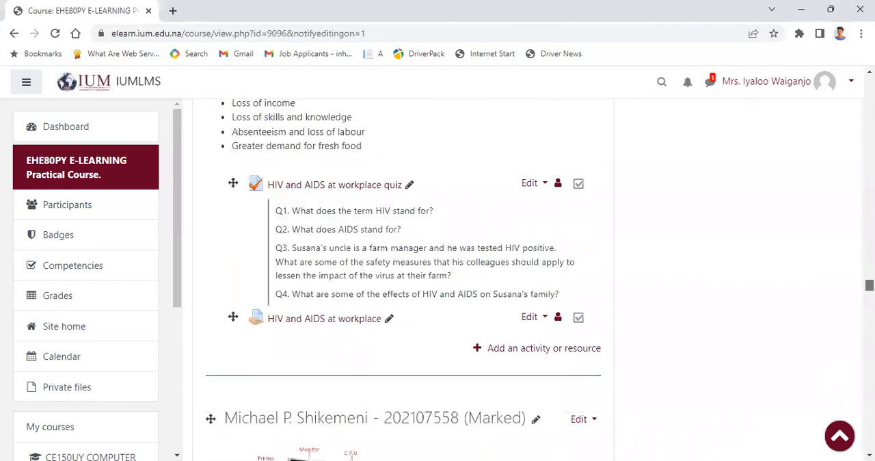
scroll(410, 288, down, 15)
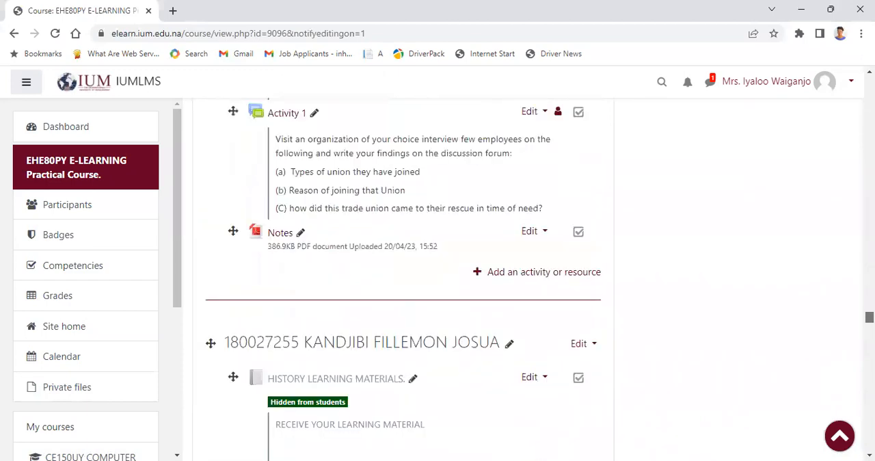
scroll(410, 287, down, 15)
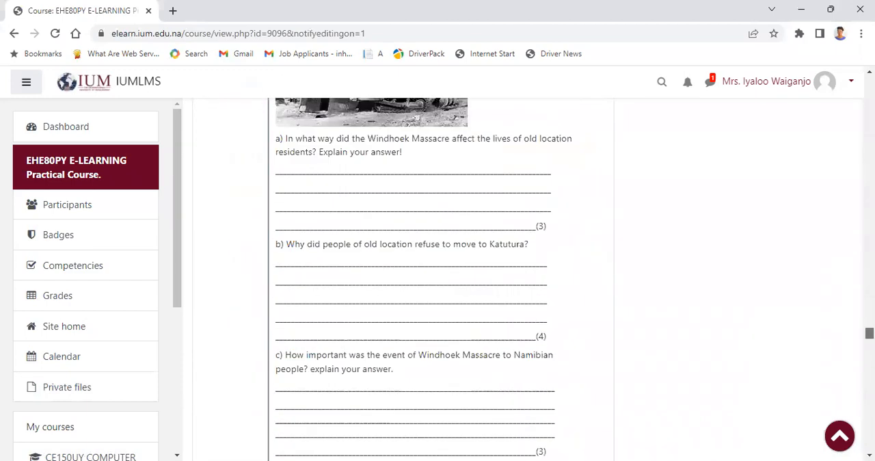
scroll(410, 287, down, 15)
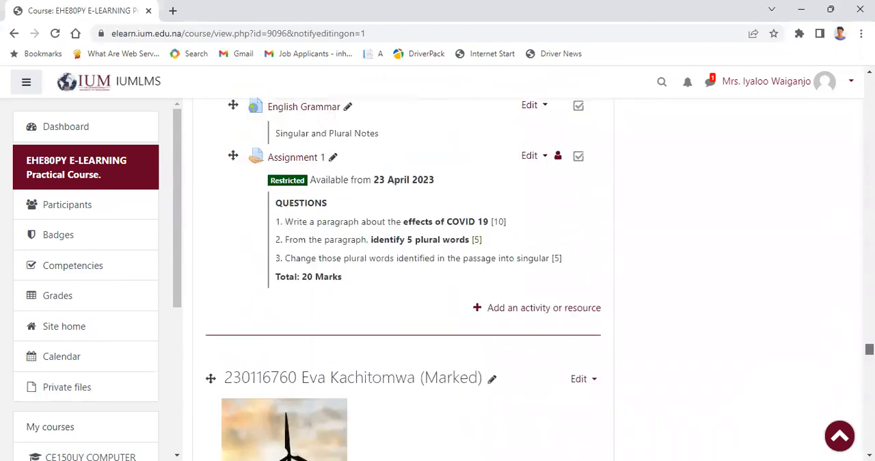
scroll(411, 287, down, 15)
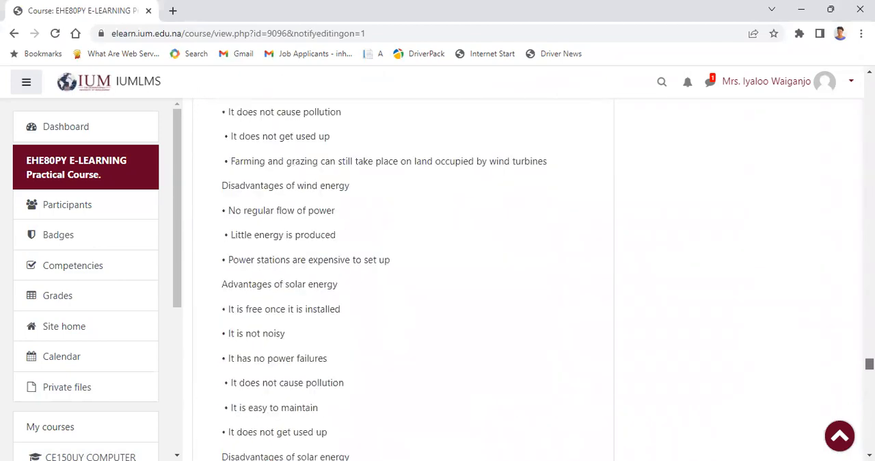
scroll(410, 287, down, 15)
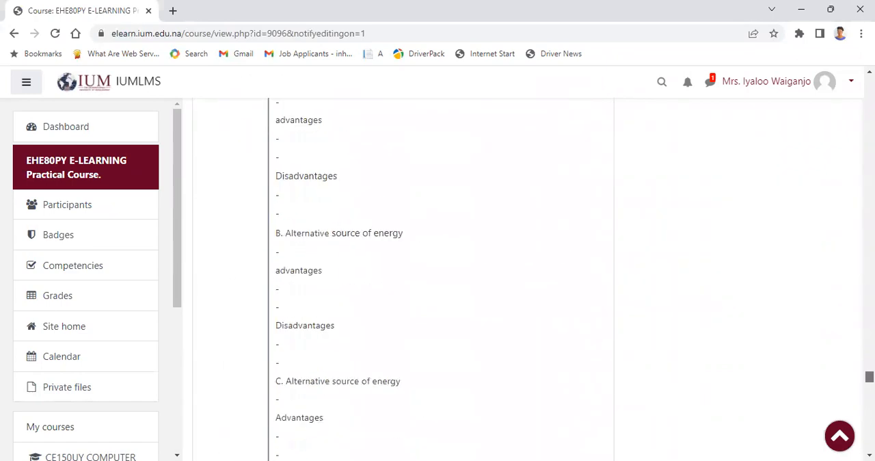
scroll(410, 288, down, 15)
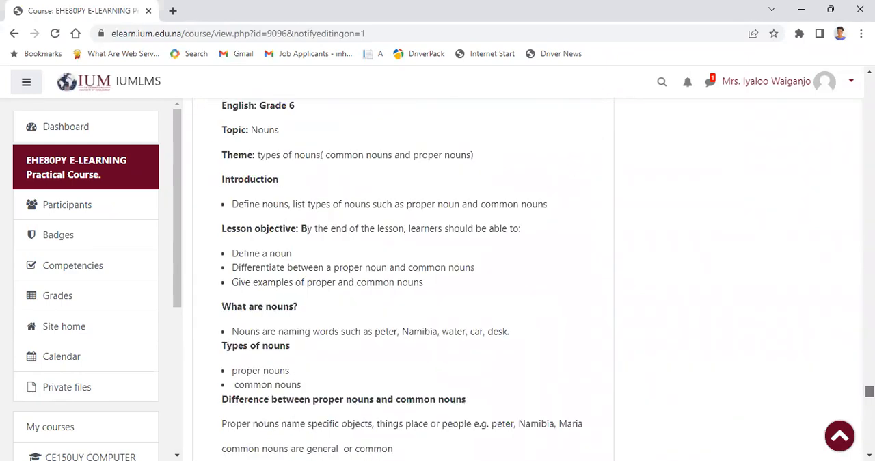
scroll(410, 287, down, 15)
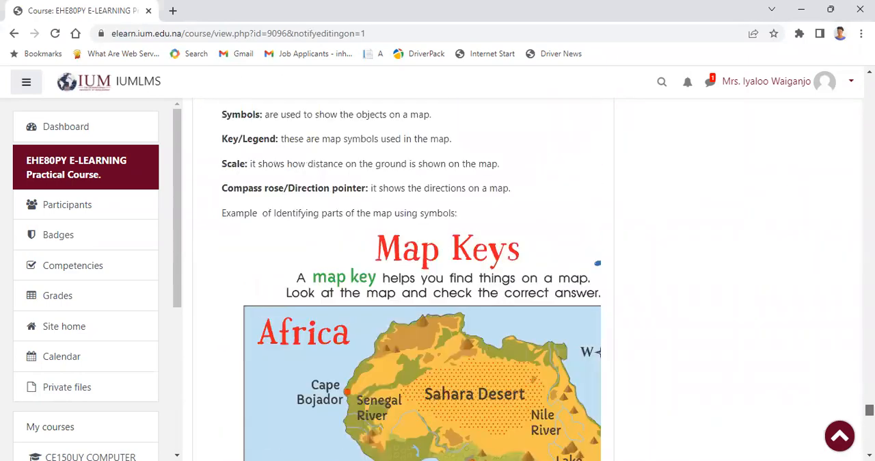
scroll(410, 288, down, 15)
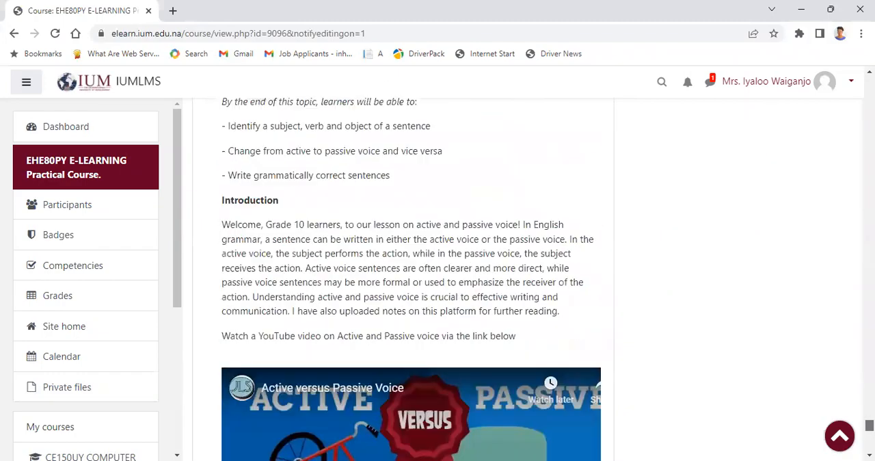
scroll(403, 273, down, 7)
scroll(403, 274, up, 4)
scroll(403, 273, down, 1)
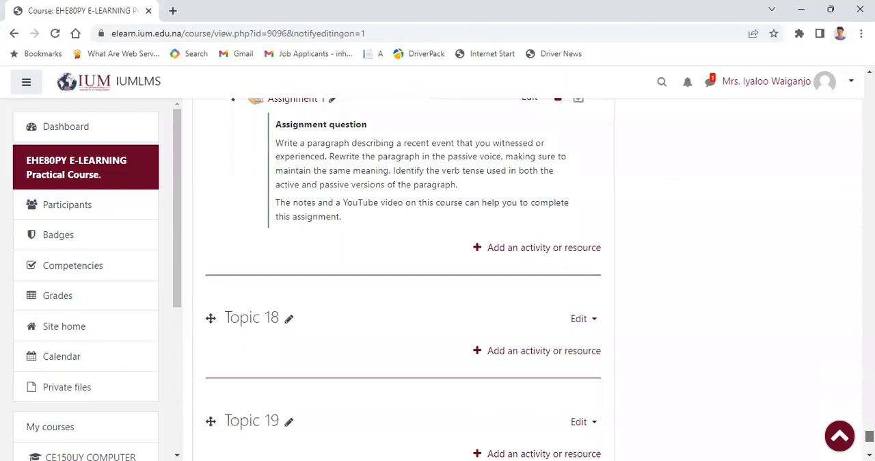
scroll(403, 273, down, 1)
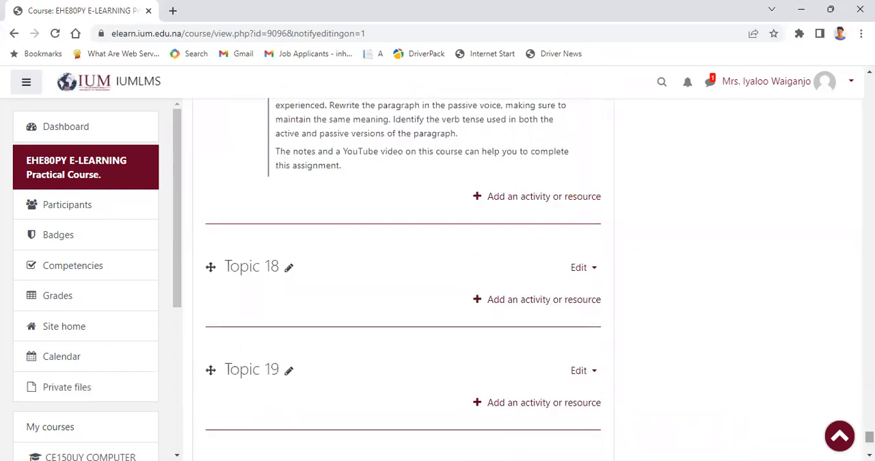
click(596, 272)
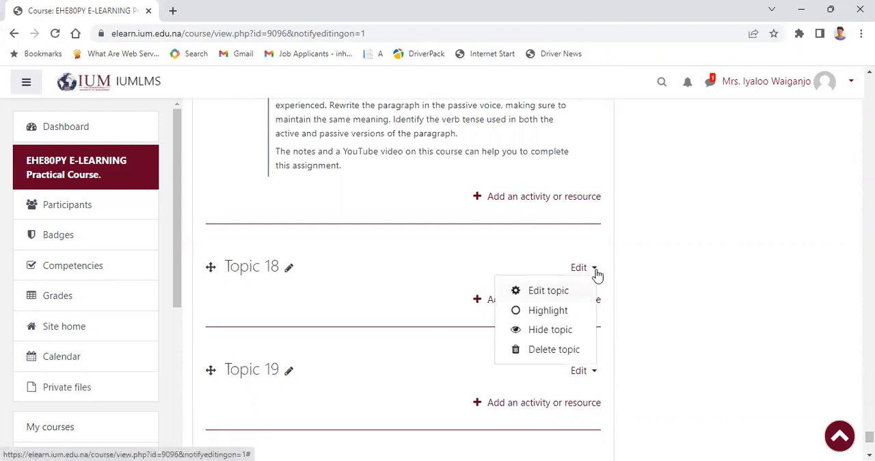
click(545, 292)
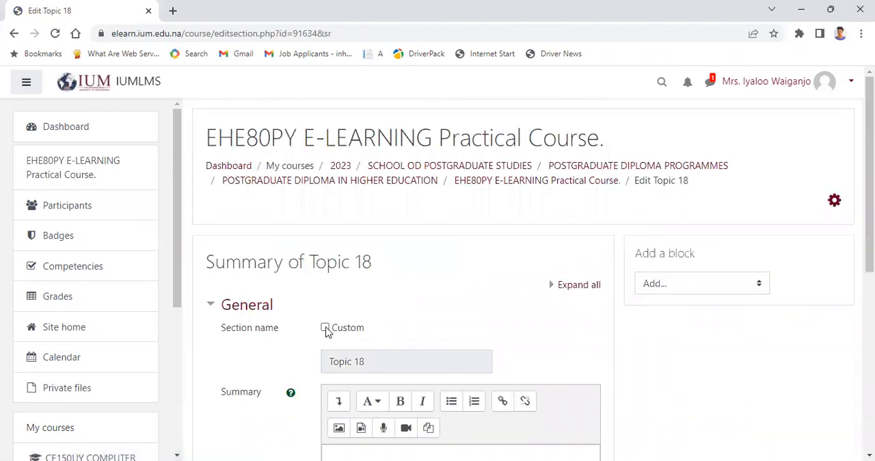
Step: Enable a custom section name and enter the student number followed by the surname
click(326, 328)
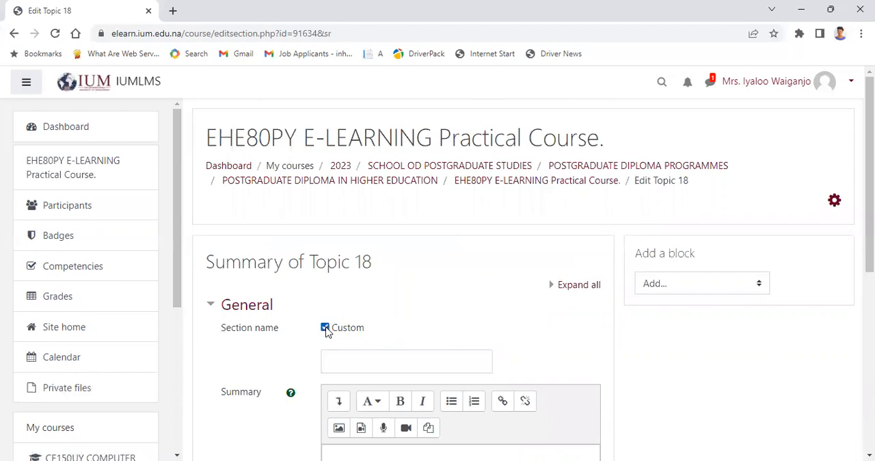
click(327, 358)
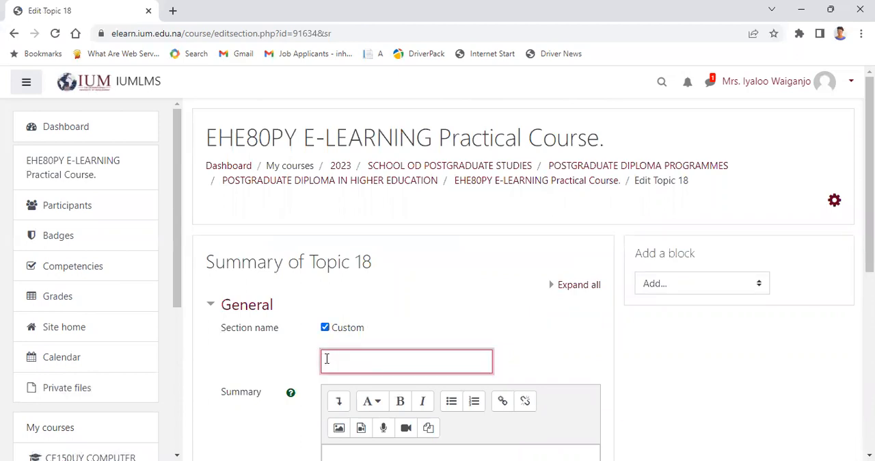
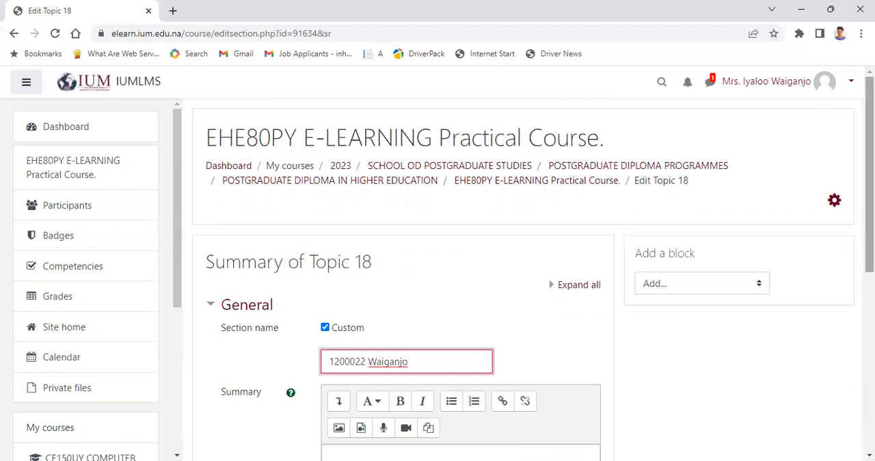
Step: Enter "Computer" as the first line of the section summary and make it bold
scroll(522, 274, down, 2)
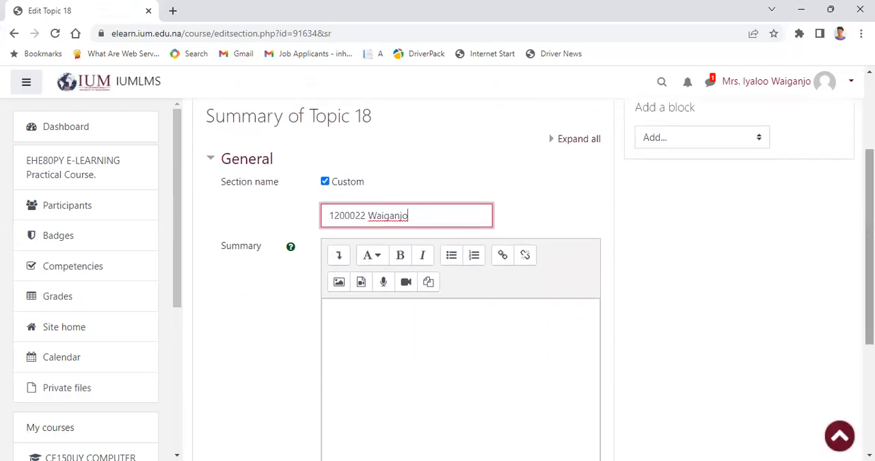
click(395, 329)
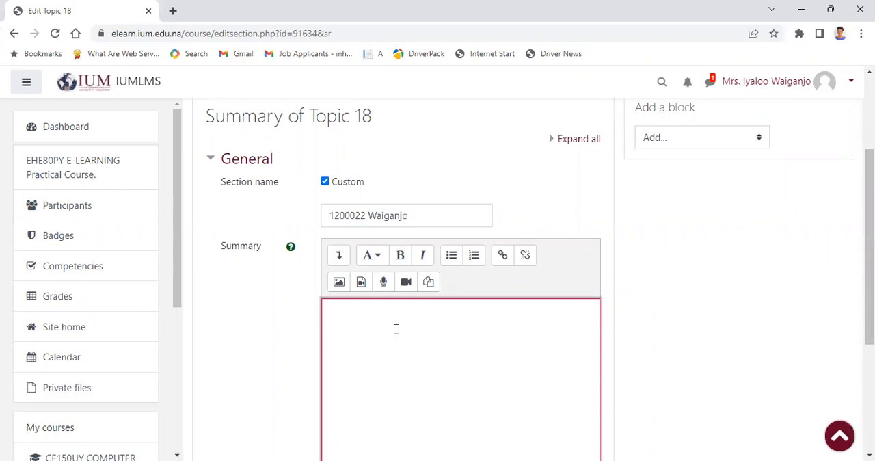
text(Computer)
drag(379, 312, 328, 313)
click(400, 256)
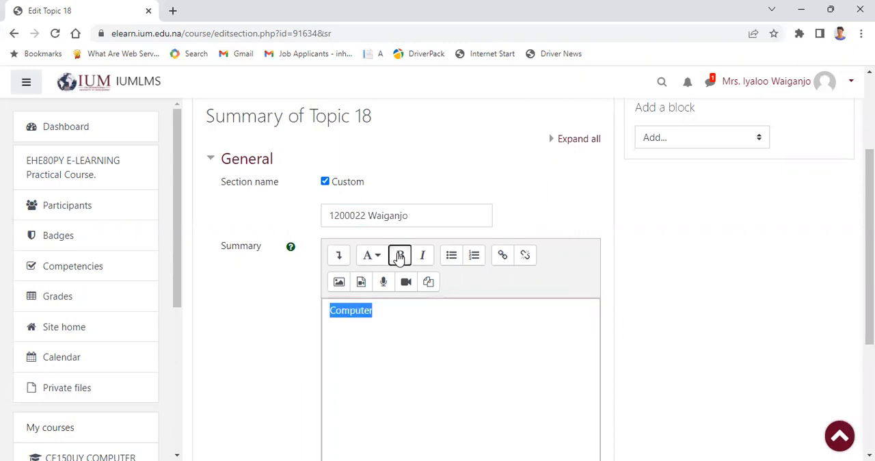
click(378, 313)
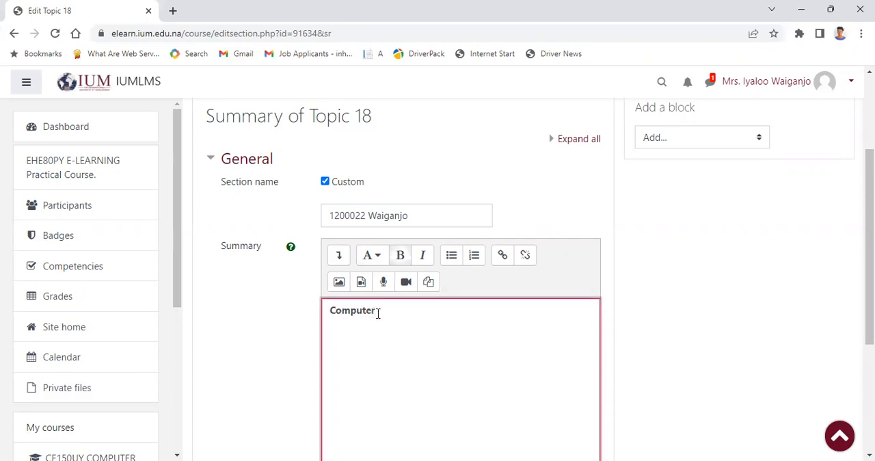
Step: Add the lines "Grade 11" and "Types of computers" below "Computer" in the summary
key(Return)
text(Grade 2)
key(BackSpace)
text(11)
key(Return)
text(Types of c)
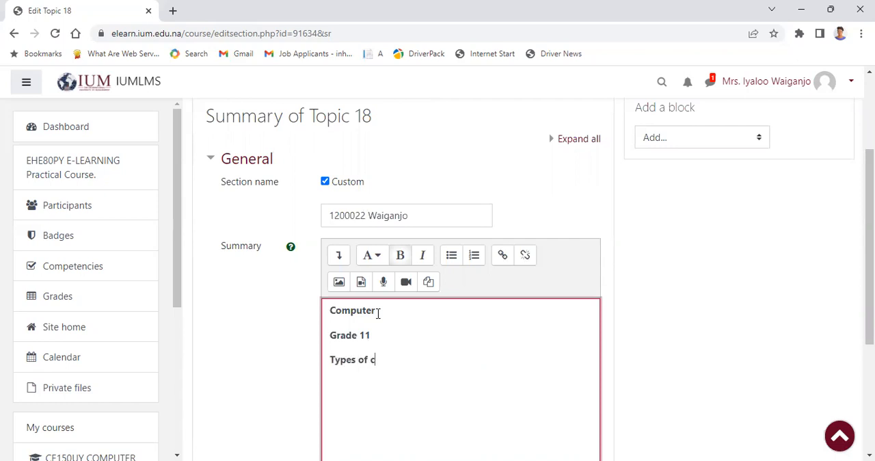
text(omputers)
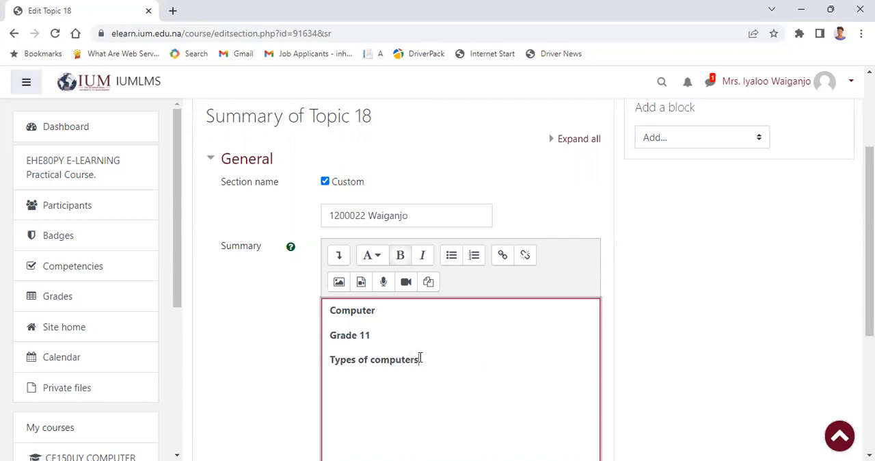
Step: Remove the bold formatting from the "Grade 11" and "Types of computers" lines in the summary
drag(423, 360, 331, 336)
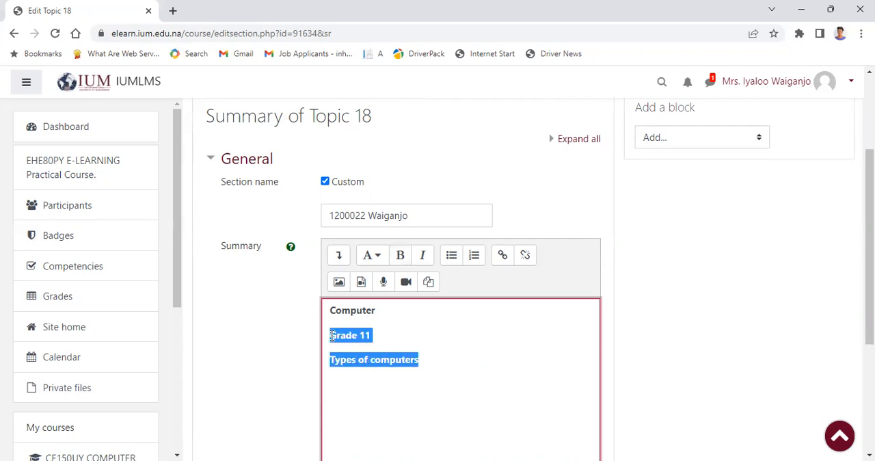
click(402, 261)
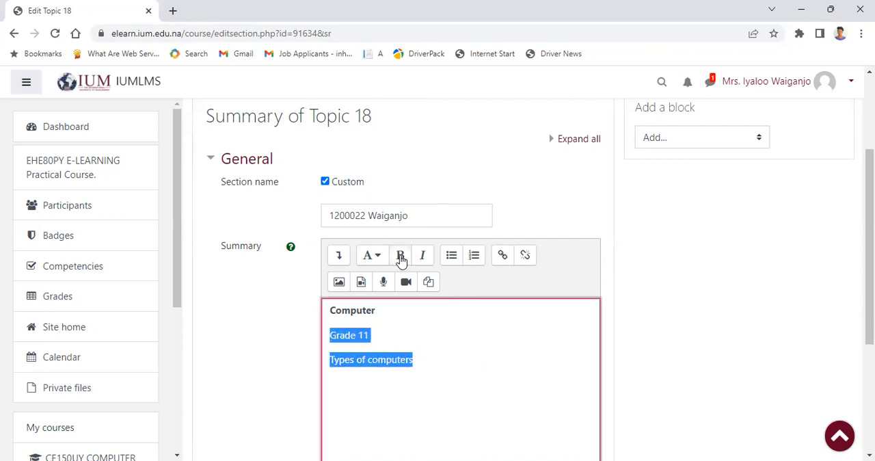
click(423, 359)
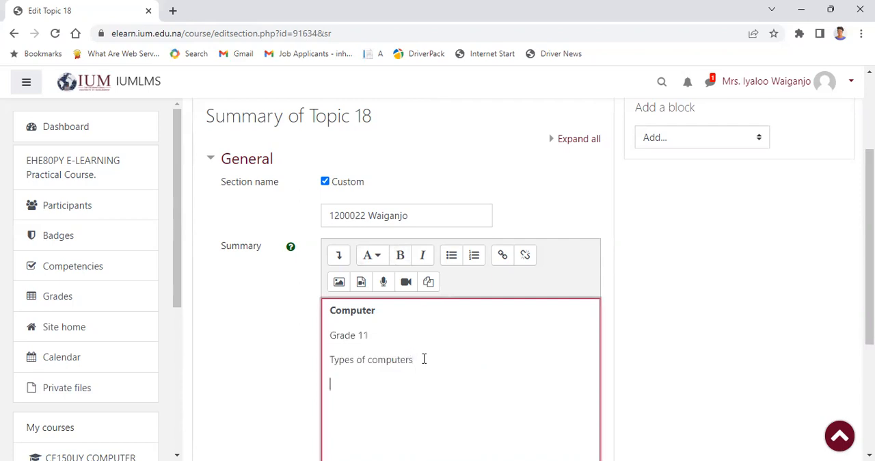
Step: Upload the "e-learning overview" picture from the Pictures folder for insertion below "Types of computers" in the summary
key(Return)
click(338, 285)
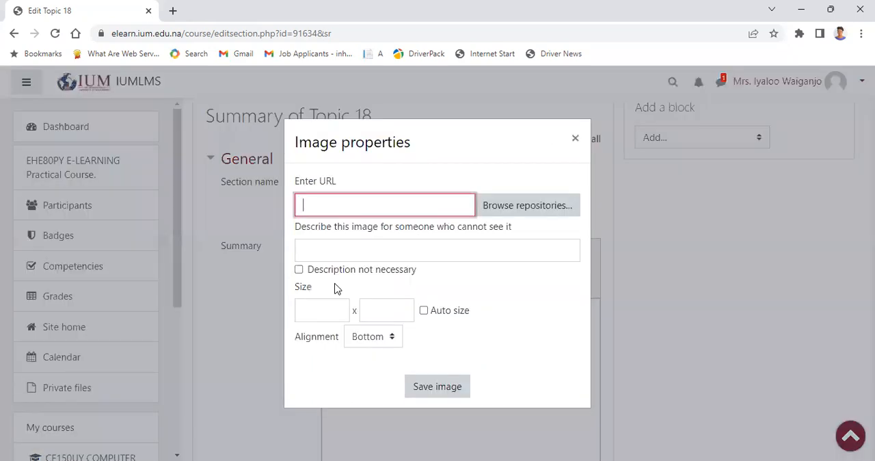
click(527, 208)
click(346, 232)
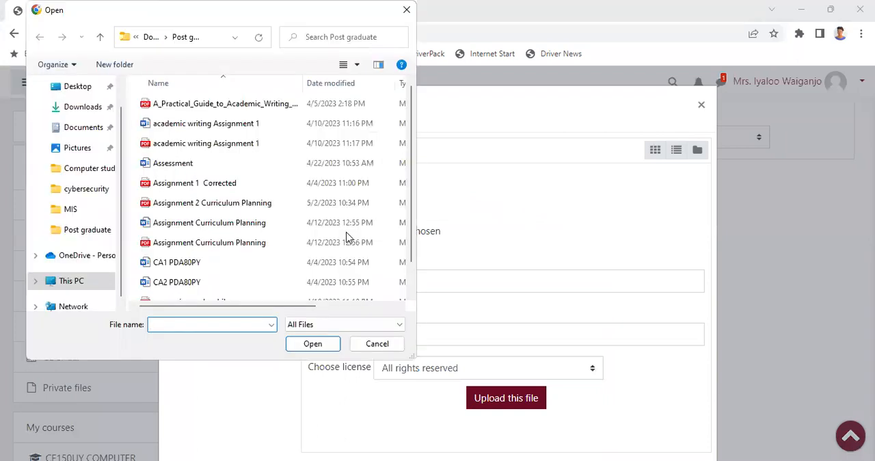
click(77, 150)
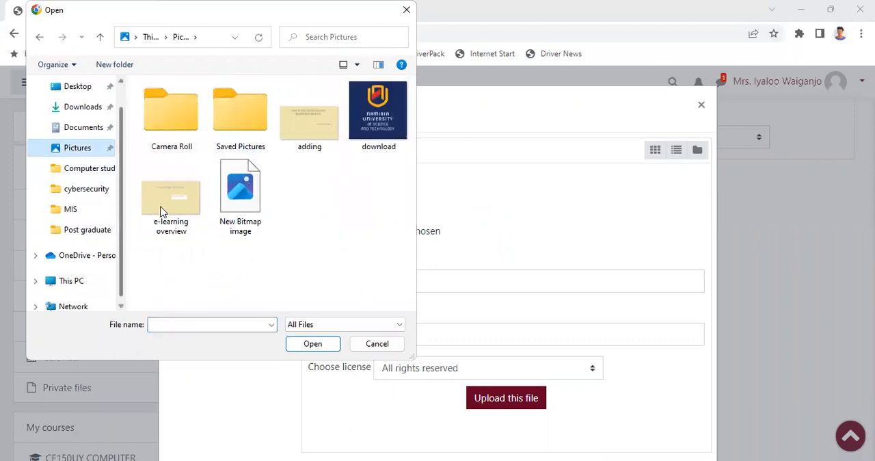
click(182, 204)
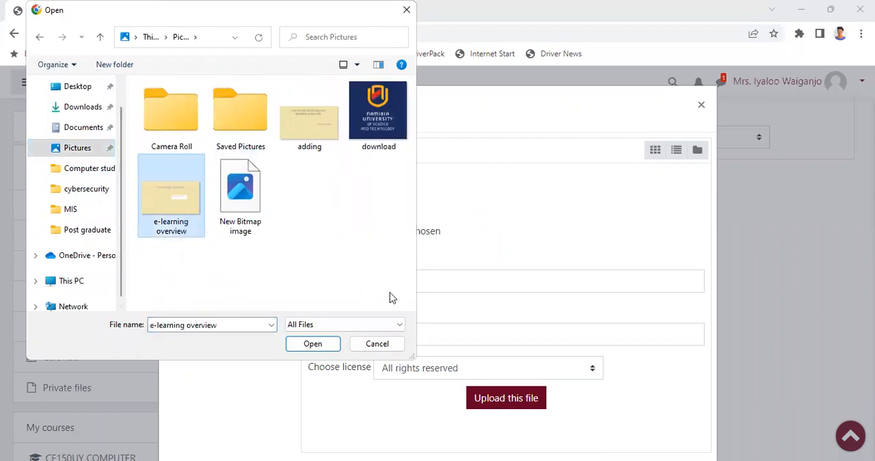
click(318, 345)
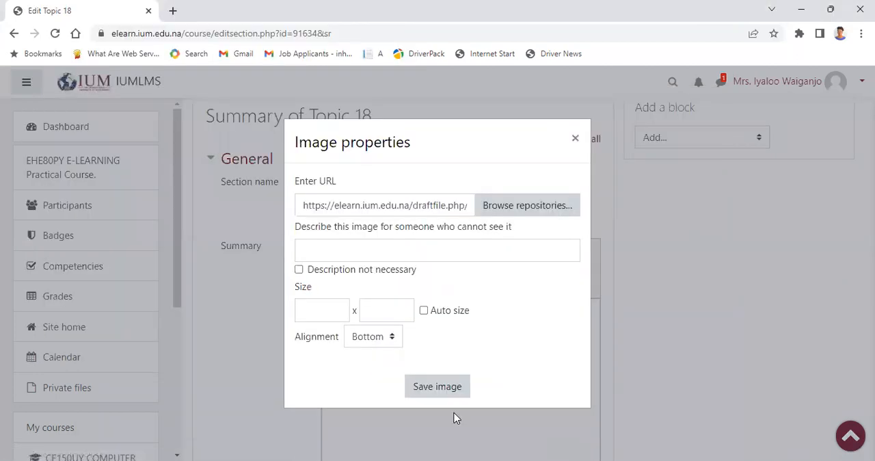
Step: Describe the uploaded image as "types of computers image"
click(314, 254)
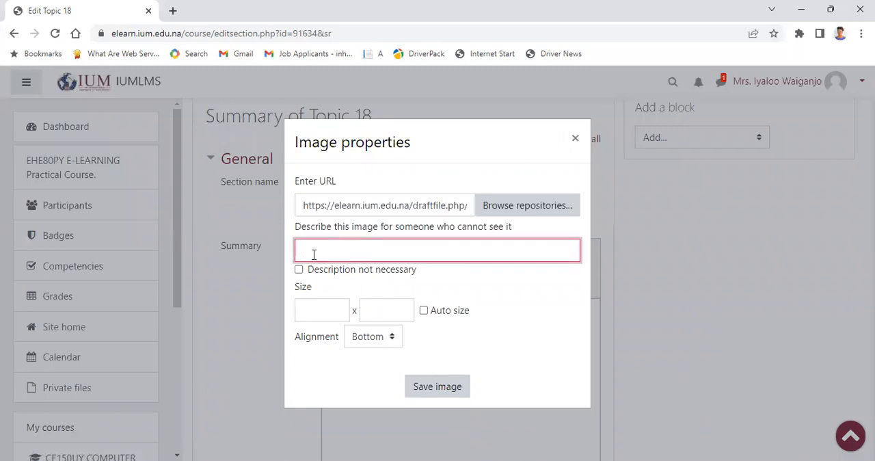
text(t)
text(pes of computers image)
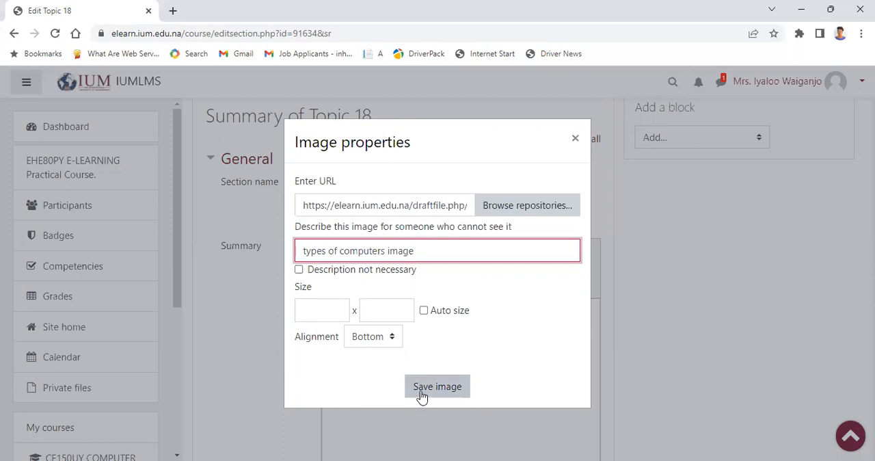
Step: Set the image size to 300 x 300 with Auto size enabled, and save the image into the summary
key(Tab)
key(Tab)
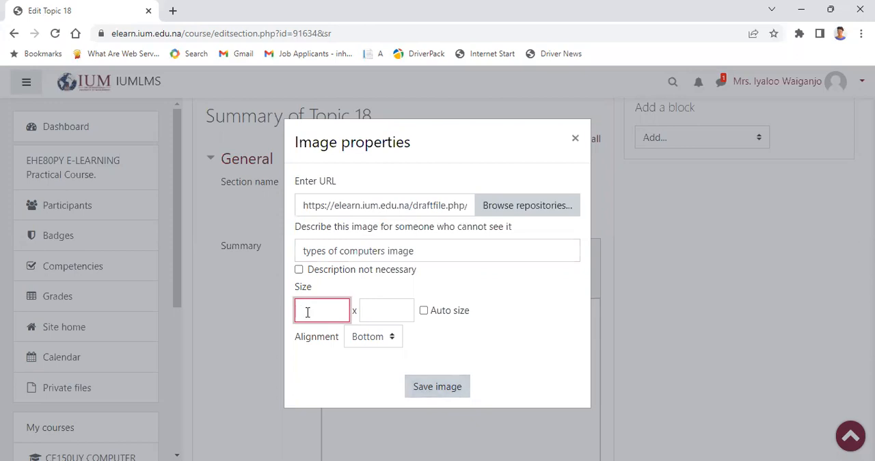
text(300)
click(402, 305)
text(300)
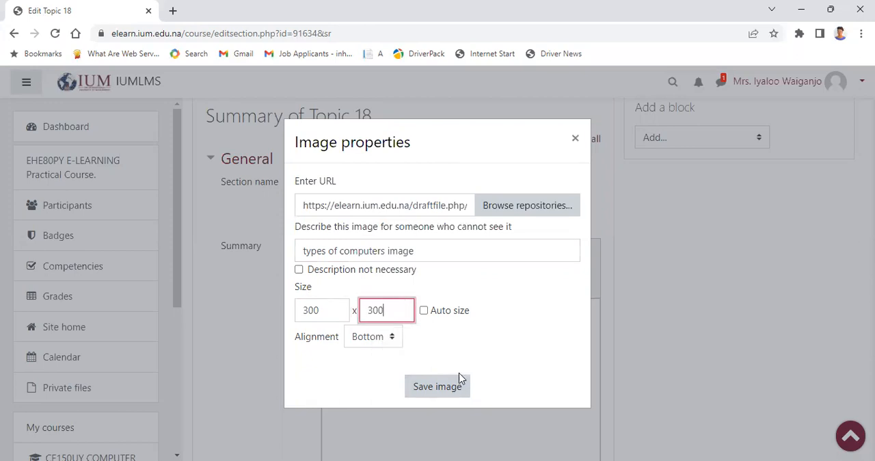
click(424, 311)
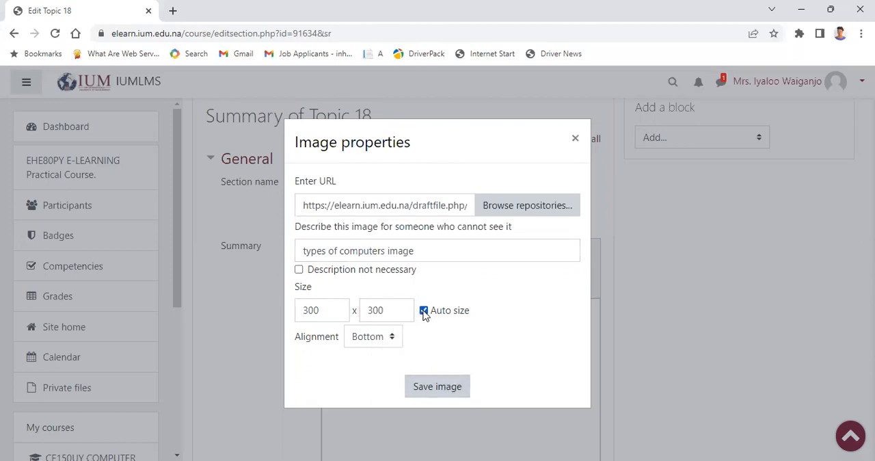
click(443, 387)
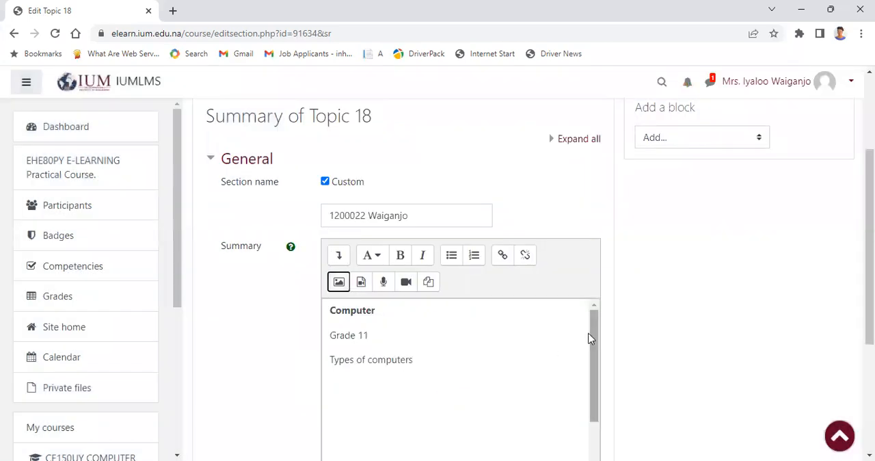
Step: Add the filler text "commmmnbgug bhbuishj jj" directly after the inserted image in the summary
drag(592, 330, 596, 350)
scroll(596, 351, down, 2)
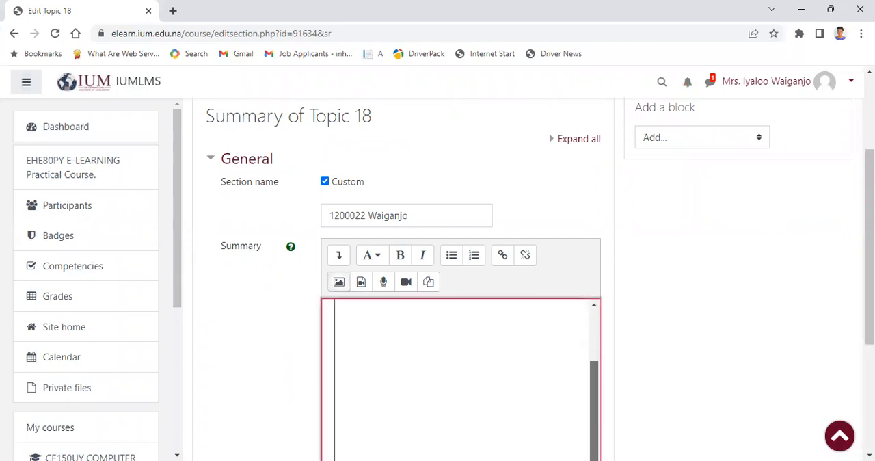
scroll(767, 330, down, 2)
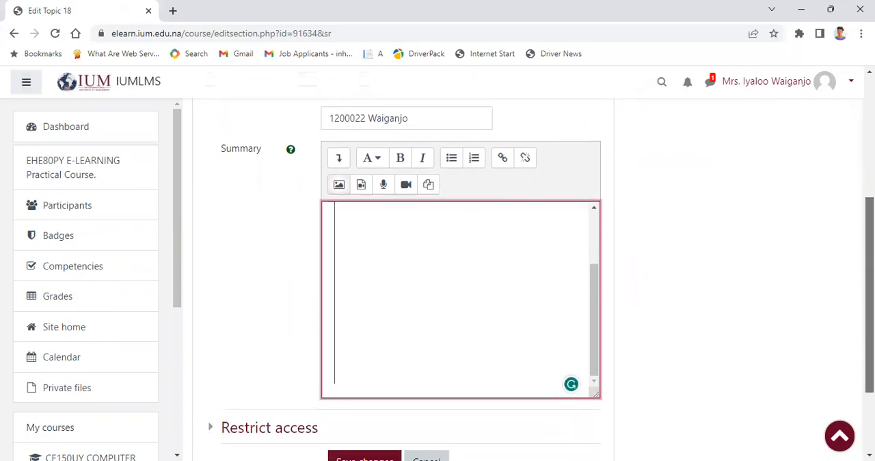
click(497, 274)
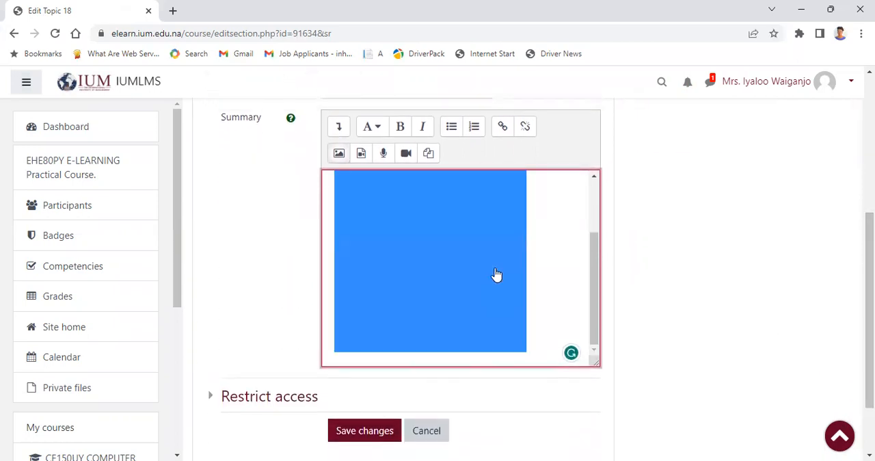
key(Delete)
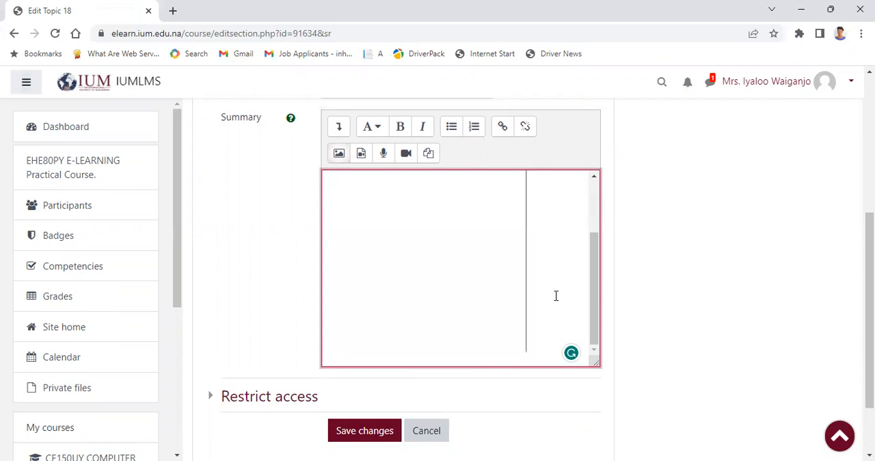
key(ctrl+v)
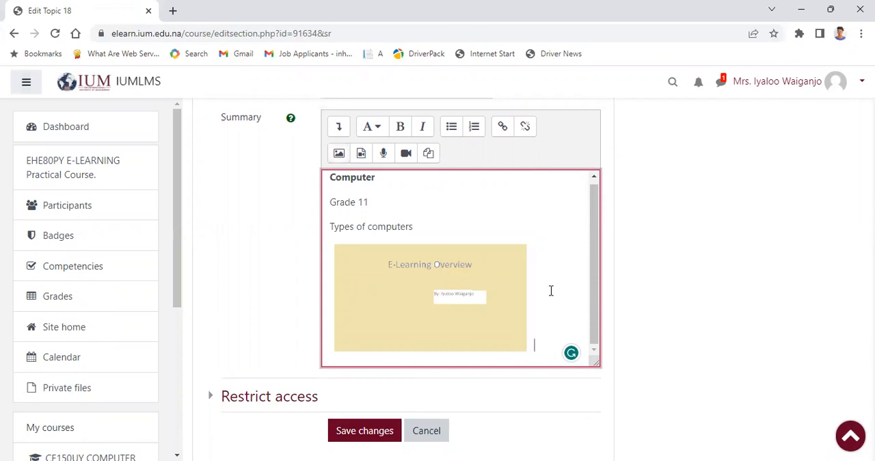
text(commmmnb)
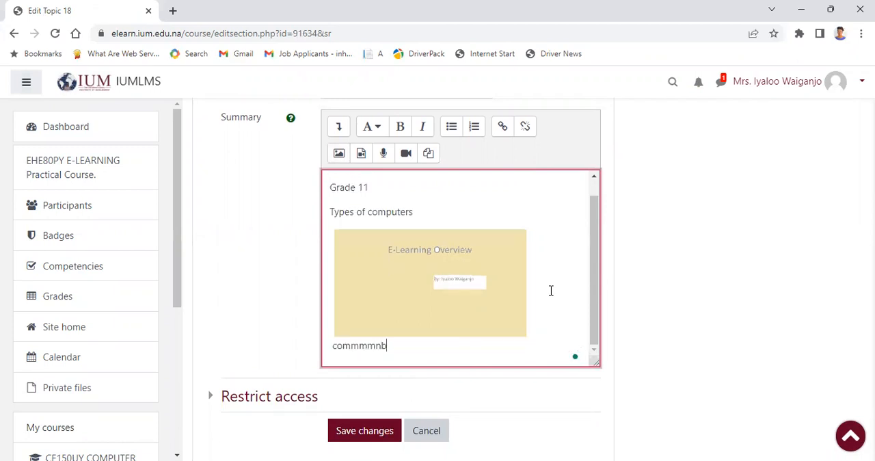
text(gug bhbuishj jj)
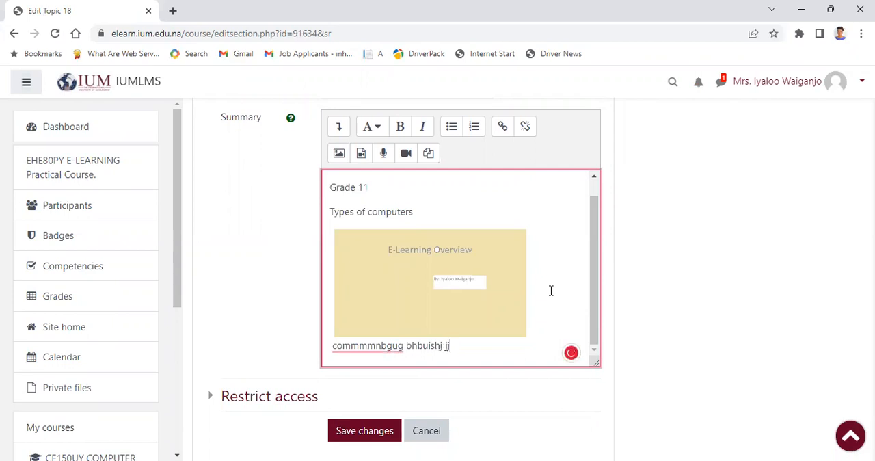
Step: Add a new line reading "learning outcomes:" below the filler text in the summary
key(Return)
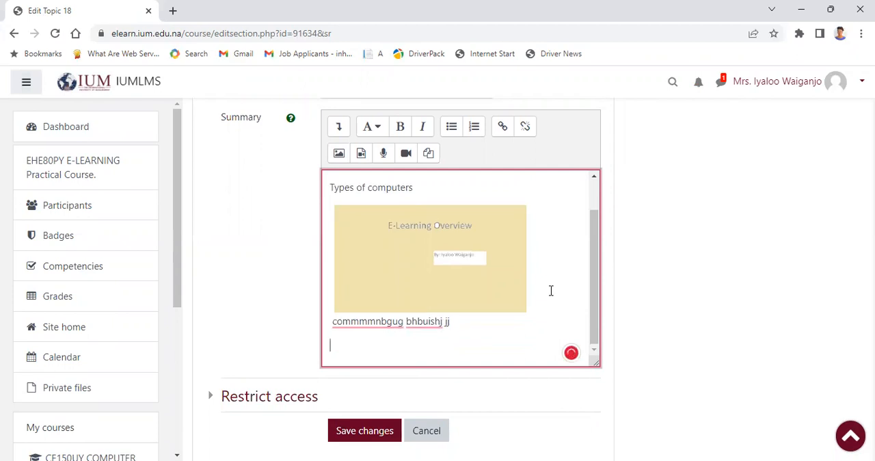
text(learning outco)
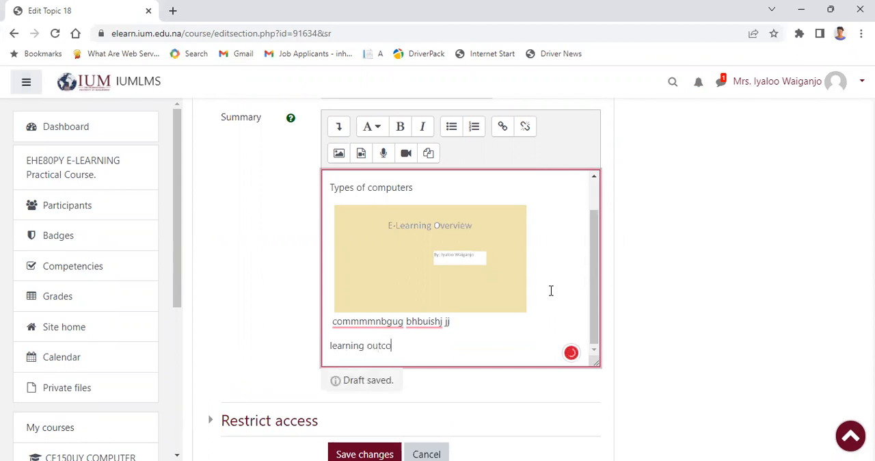
text(m)
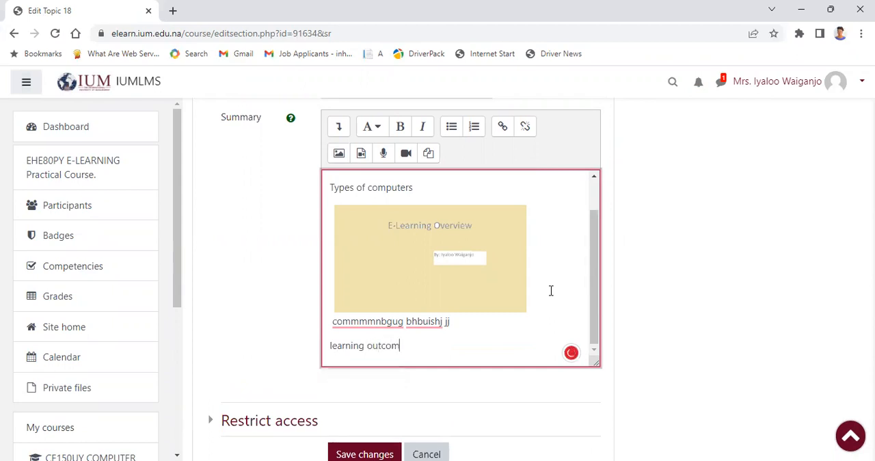
text(es:)
key(Return)
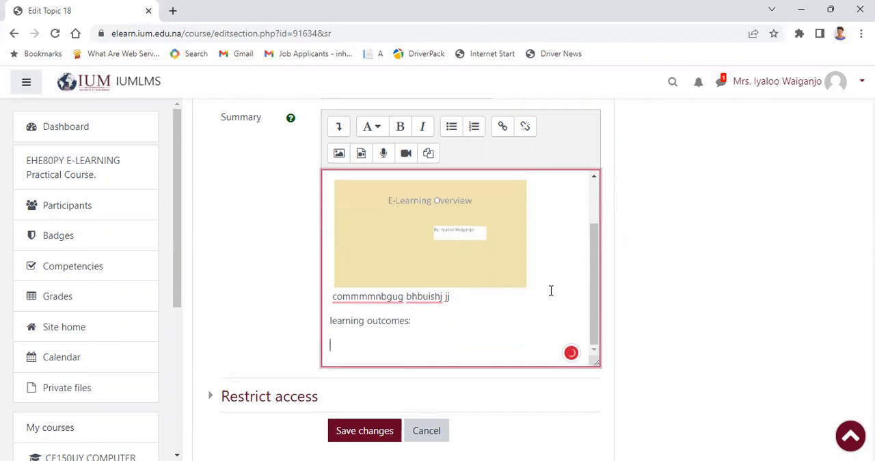
Step: Add "ghjjjj" and "jjk" as a bulleted list under "learning outcomes:" and save the section changes
text(ghjjjj)
key(Return)
text(jjk)
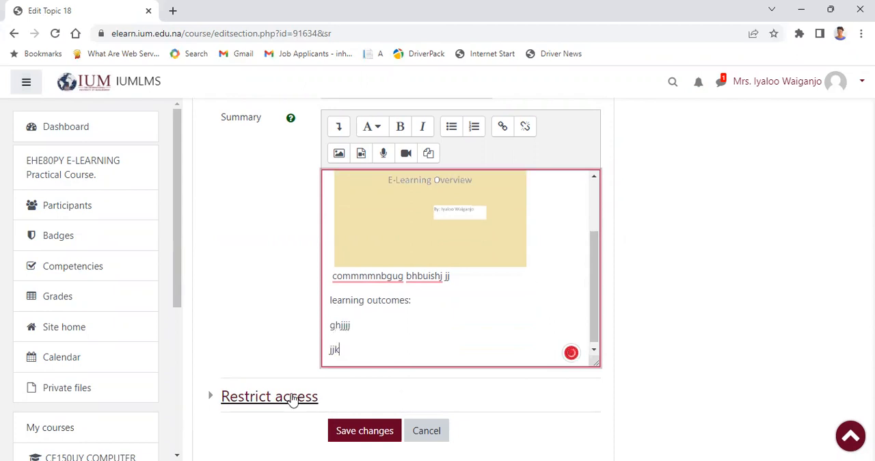
drag(339, 350, 330, 326)
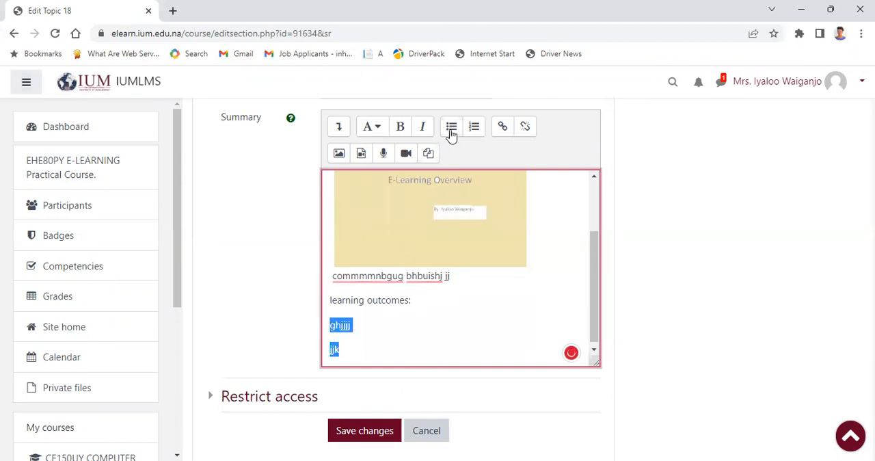
click(451, 131)
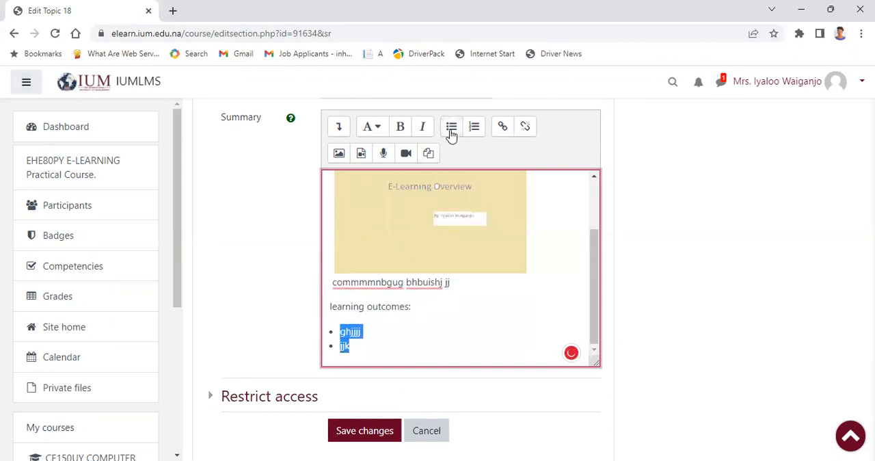
click(391, 346)
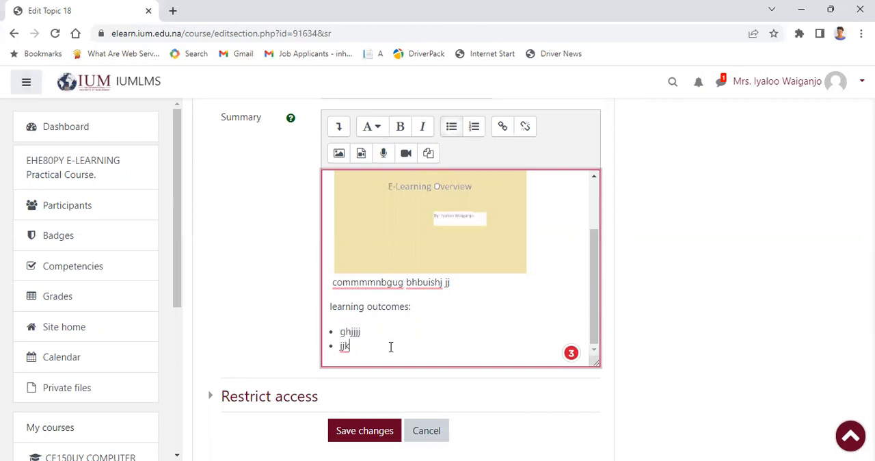
click(350, 432)
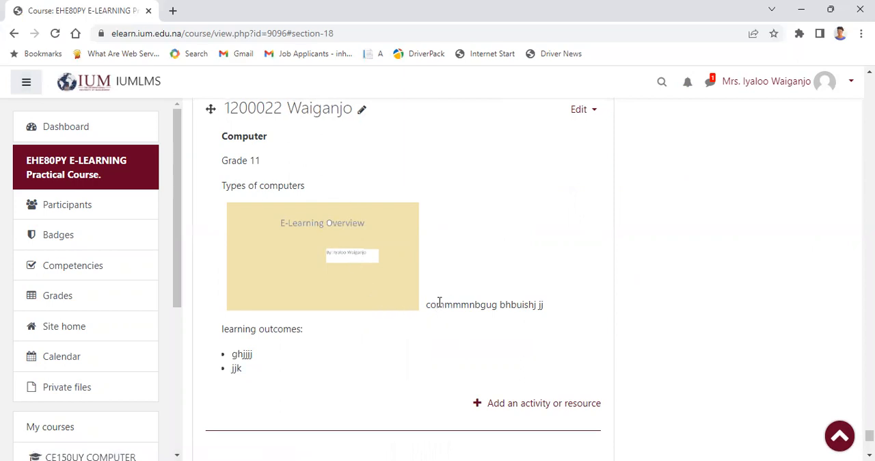
Step: Reopen the topic for editing, move the filler text beside the image onto its own line below it, and save the changes
click(594, 111)
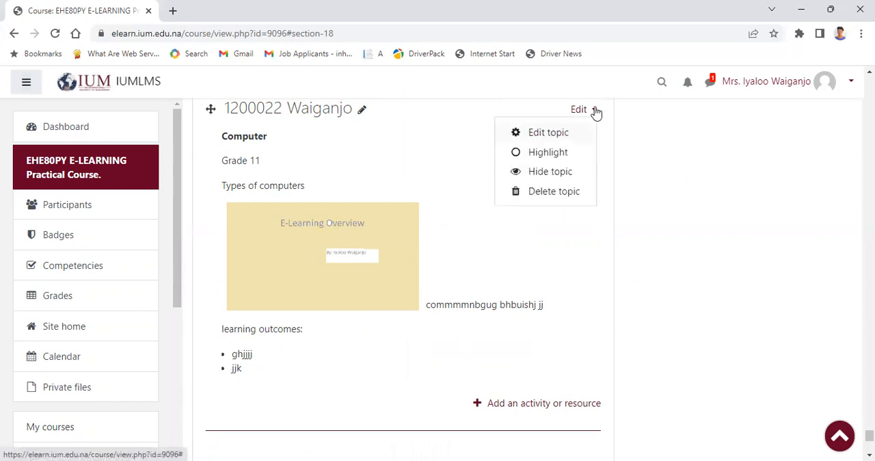
click(555, 133)
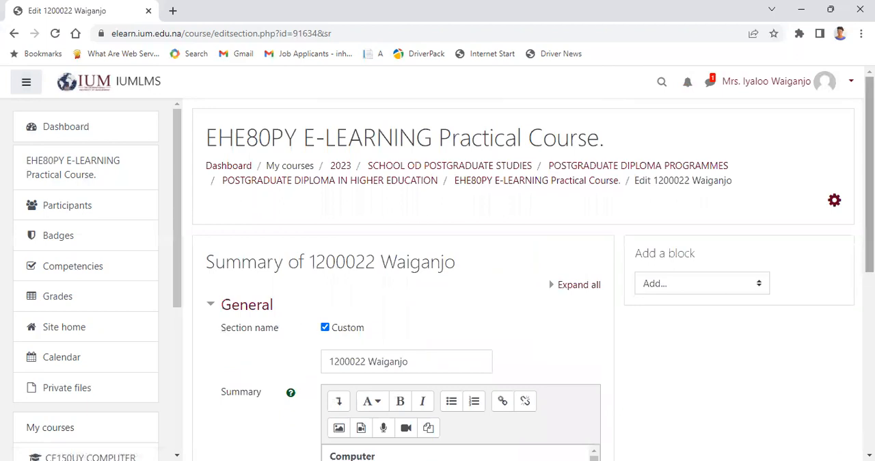
scroll(869, 205, down, 4)
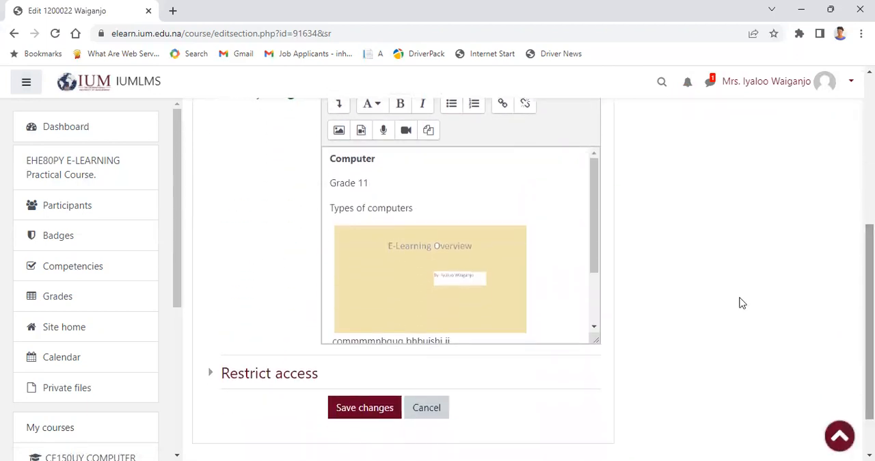
click(537, 326)
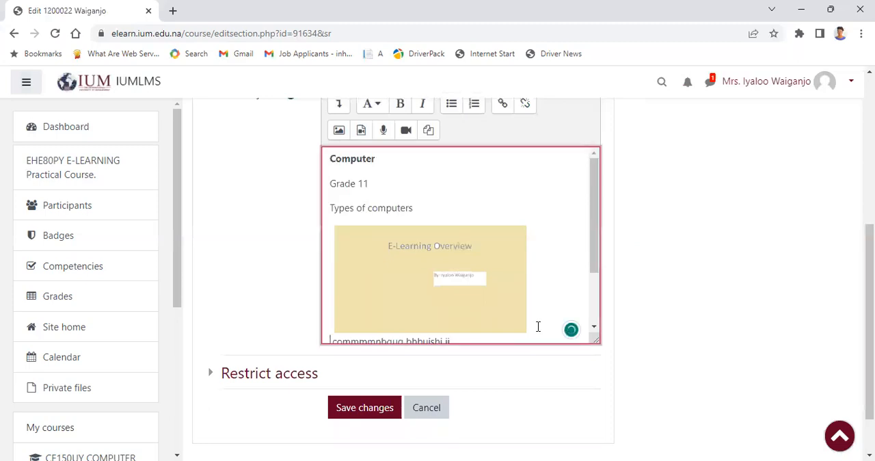
key(Return)
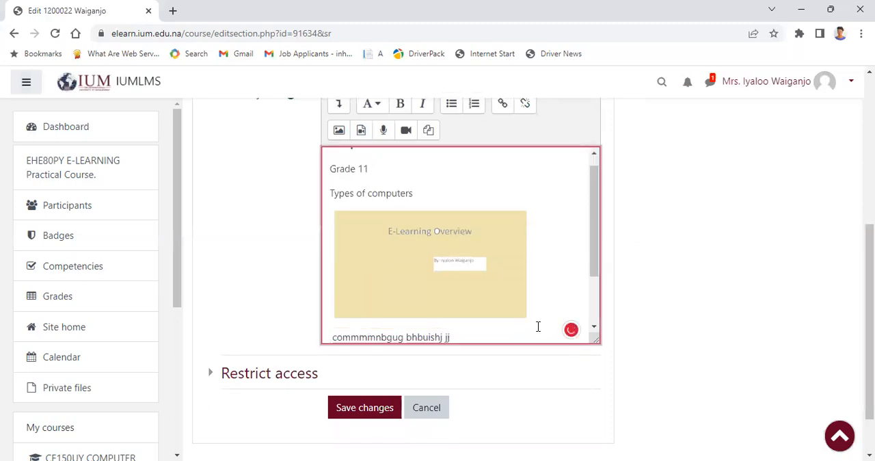
click(349, 415)
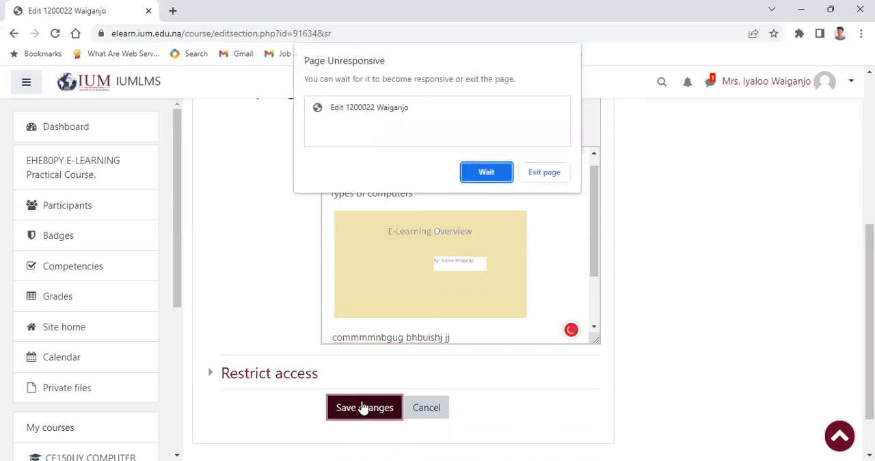
click(501, 172)
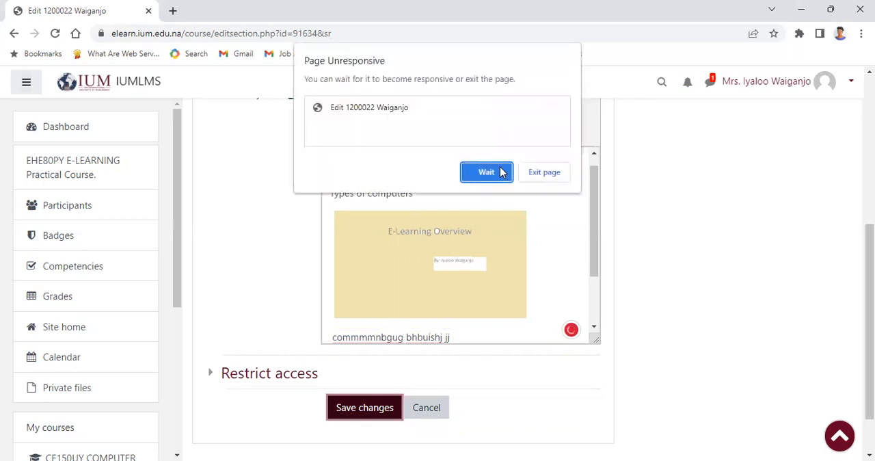
click(486, 172)
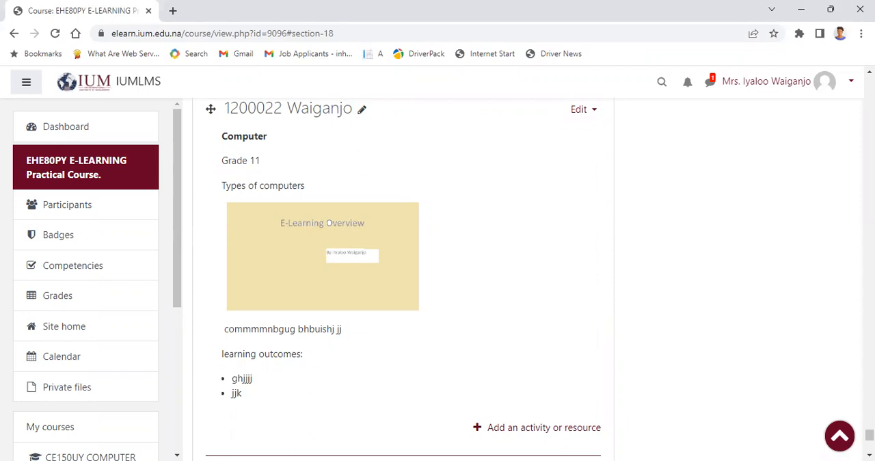
Step: Start adding a Book resource to the customised Topic 18 section, below its learning outcomes list
click(558, 441)
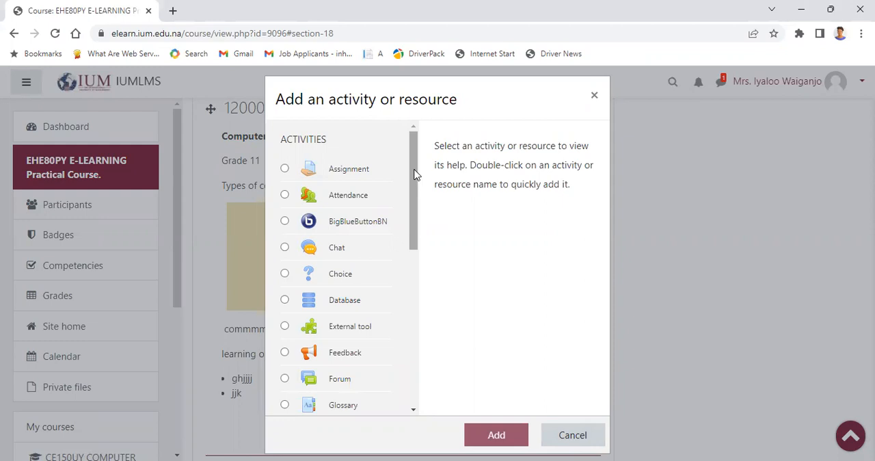
drag(413, 175, 418, 335)
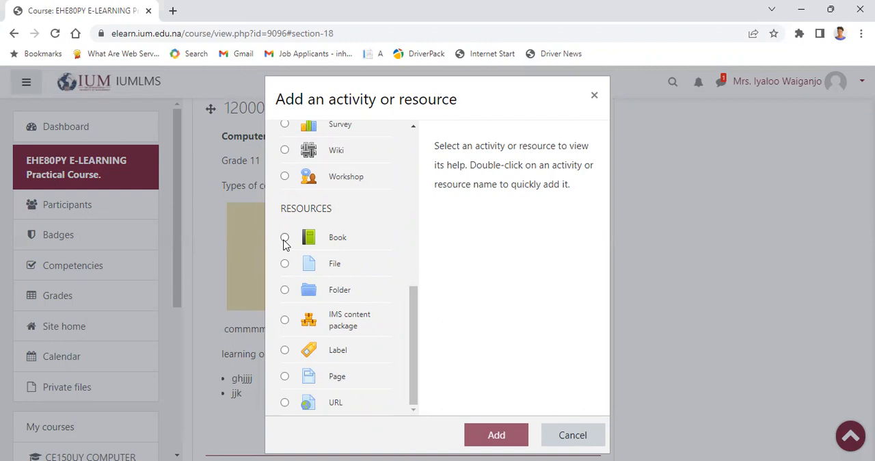
click(284, 238)
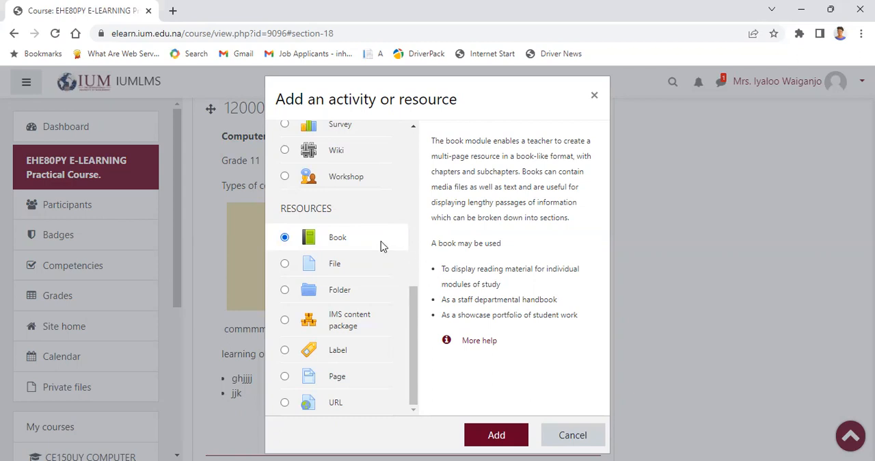
click(493, 435)
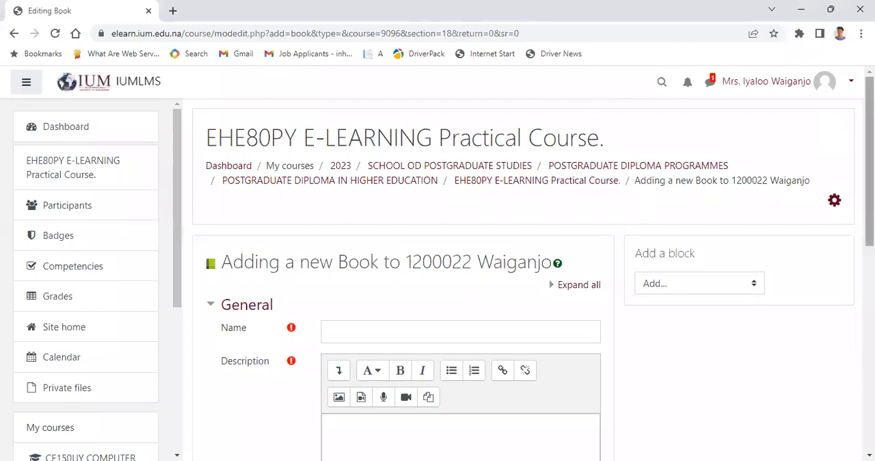
Step: Name the new book "Types of computer notes"
scroll(523, 266, down, 3)
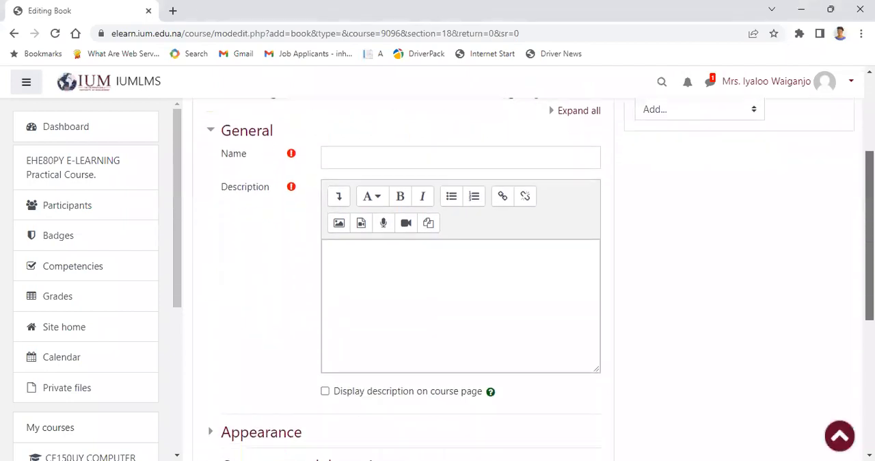
click(333, 175)
text(To)
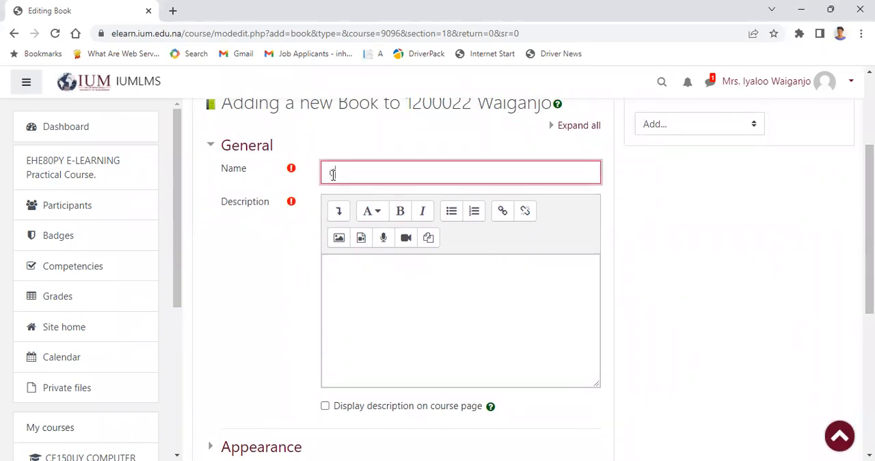
text(mp)
key(BackSpace)
key(BackSpace)
key(BackSpace)
text(Types of computer notes)
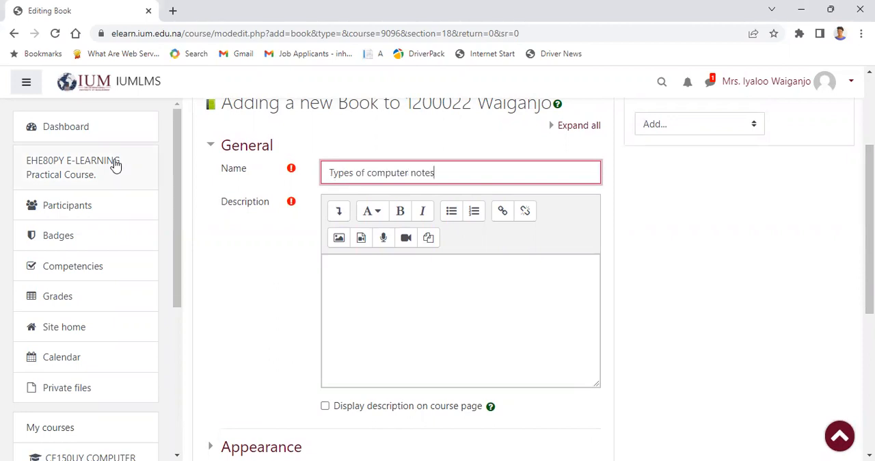
Step: Enter "this book have 3 chapters" as the book's description
click(352, 277)
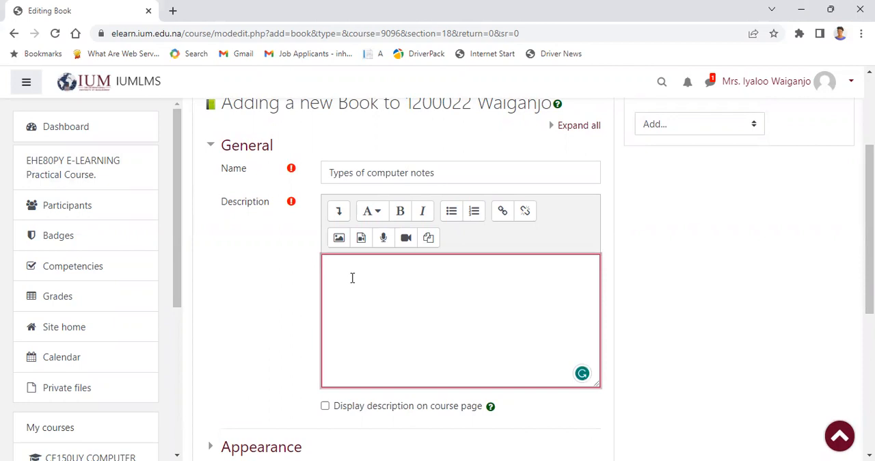
text(this book have 3 chapters)
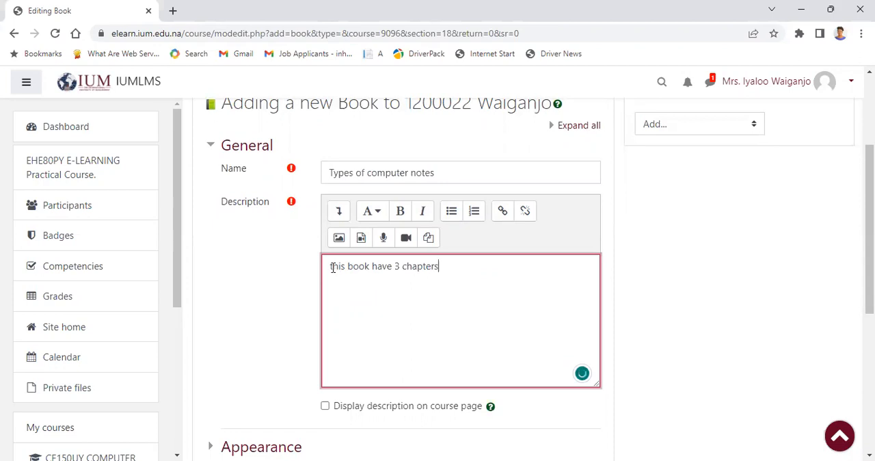
Step: Correct the capitalisation, verb and punctuation of the book's description so it reads "This book has 3 chapters."
key(BackSpace)
text(T)
key(BackSpace)
text(T)
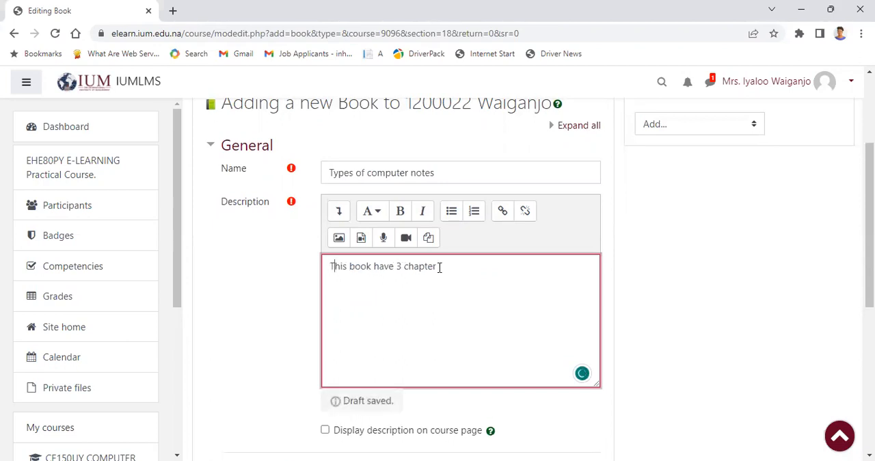
click(438, 268)
text(s.)
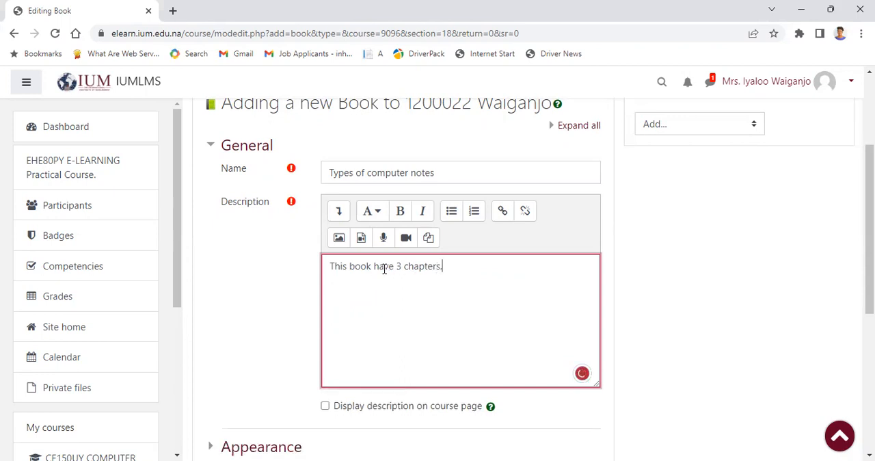
mouse_move(382, 268)
click(383, 299)
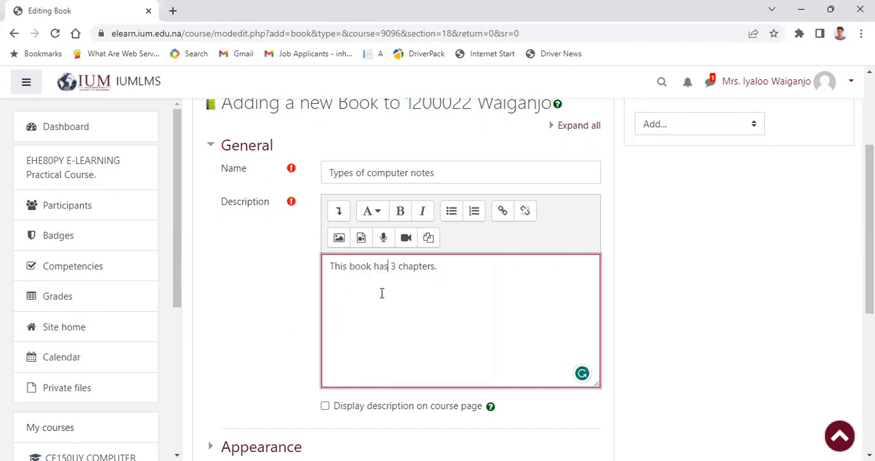
Step: Set the book's description to display on the course page, check the appearance settings, and save the book, returning to the course
click(324, 407)
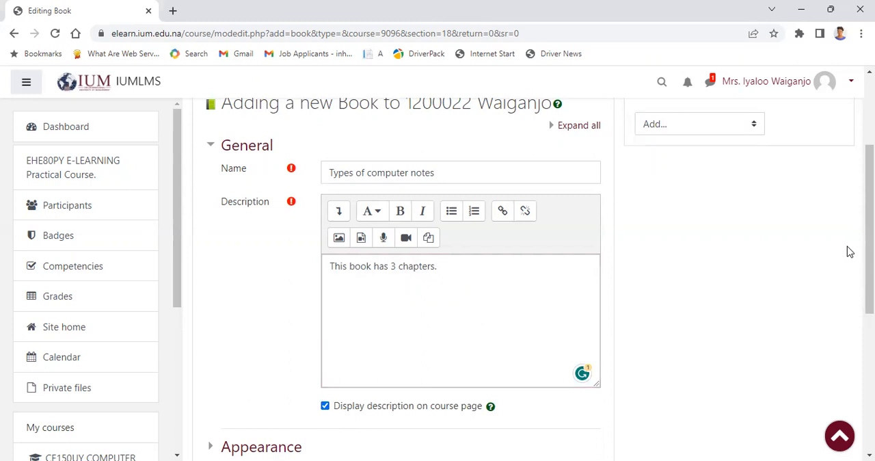
scroll(869, 240, down, 1)
scroll(870, 240, down, 3)
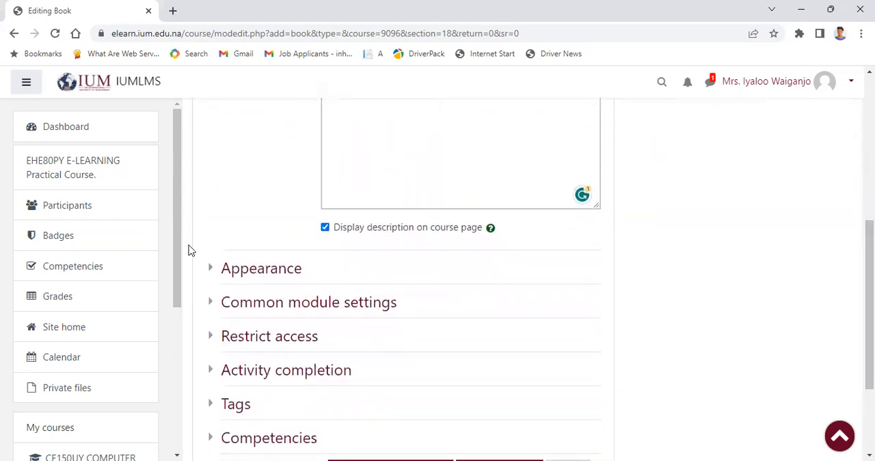
click(235, 274)
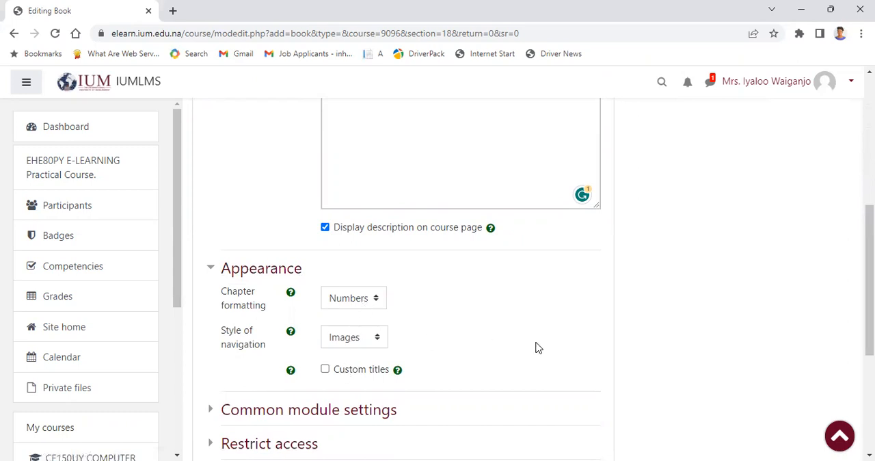
scroll(869, 280, down, 3)
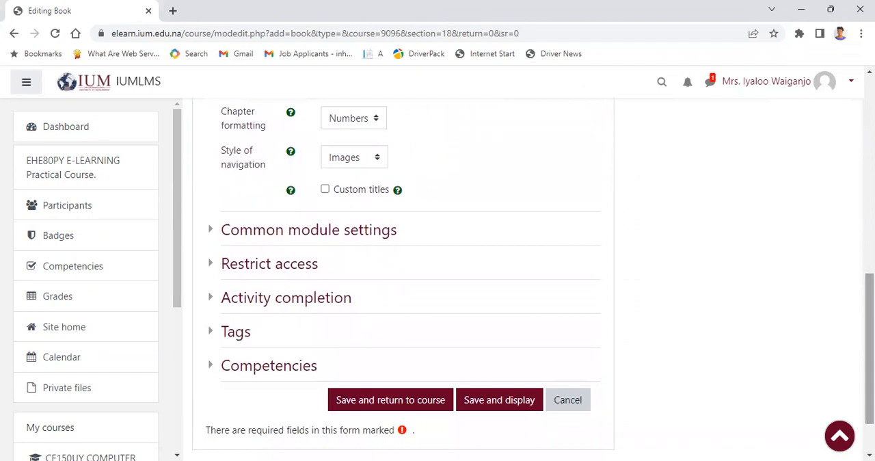
click(403, 404)
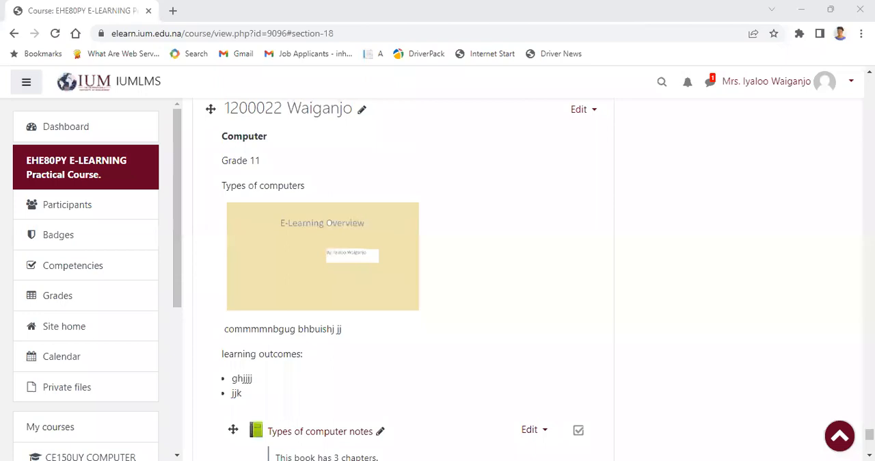
Step: Open the "Types of computer notes" book and title its first chapter "history of computers"
drag(870, 435, 869, 435)
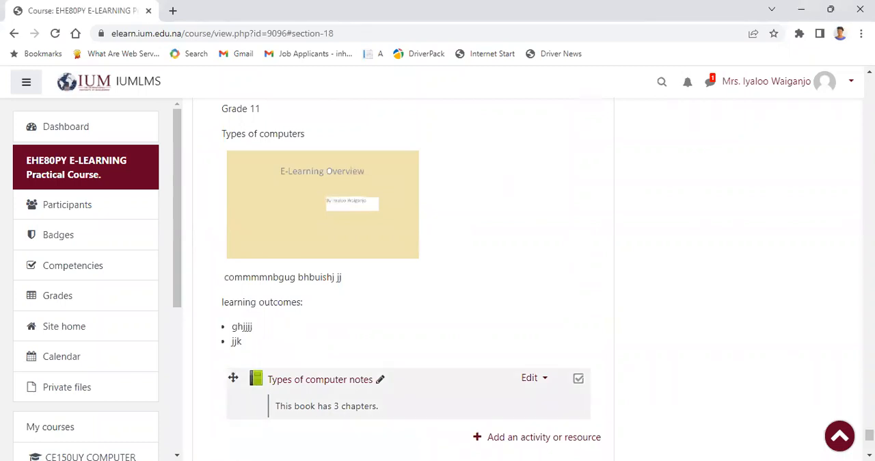
click(532, 377)
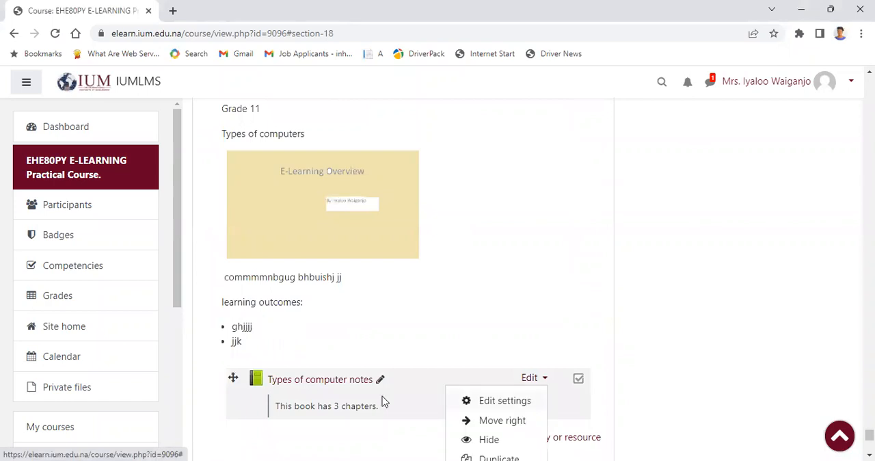
click(335, 388)
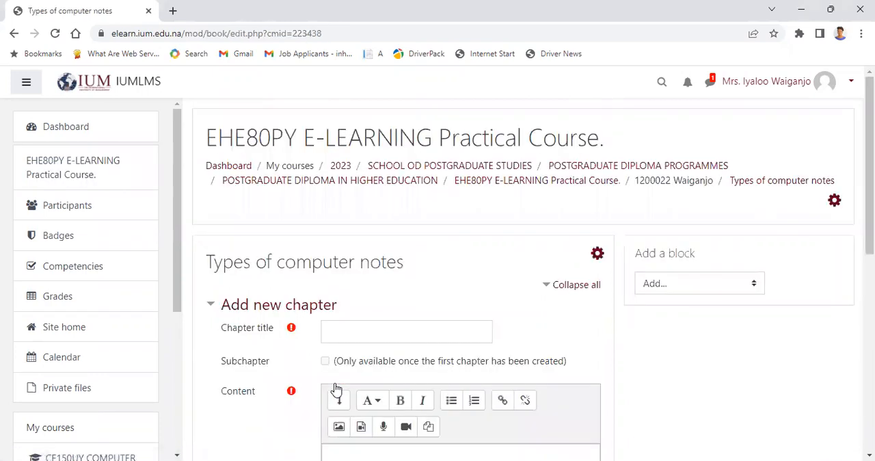
click(353, 327)
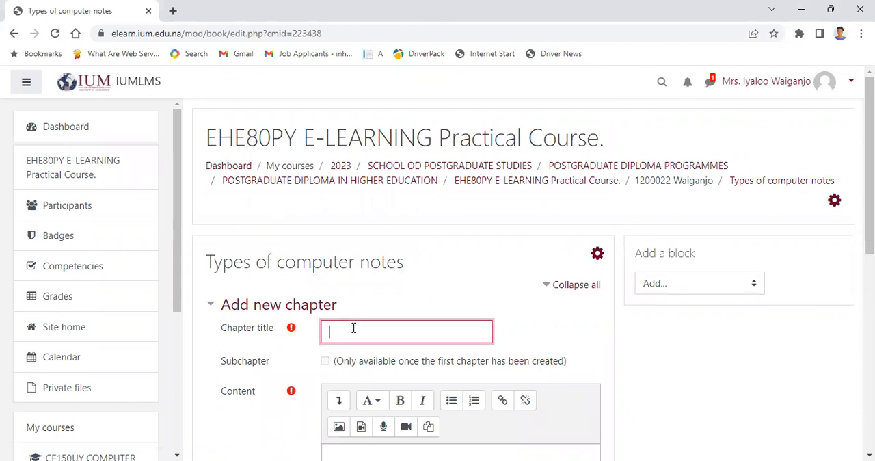
text(hist)
text(ory of computers)
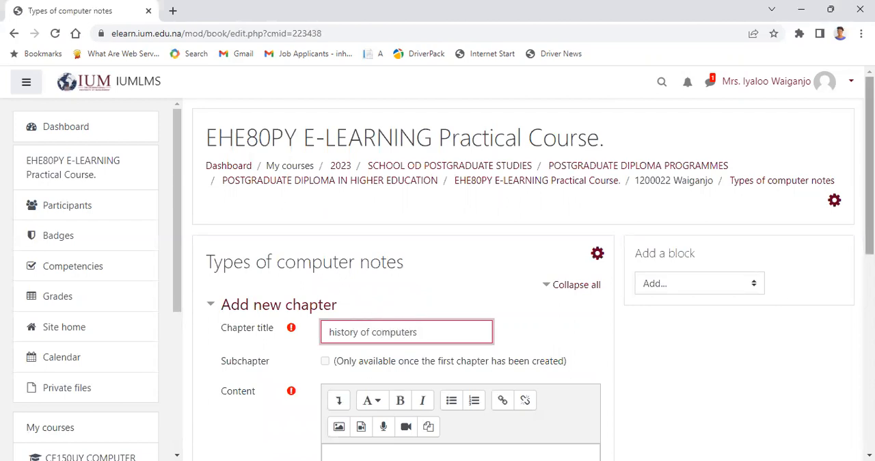
Step: Enter "hhjjhjk ggujkj" as the content of the first chapter and save the chapter
scroll(533, 273, down, 3)
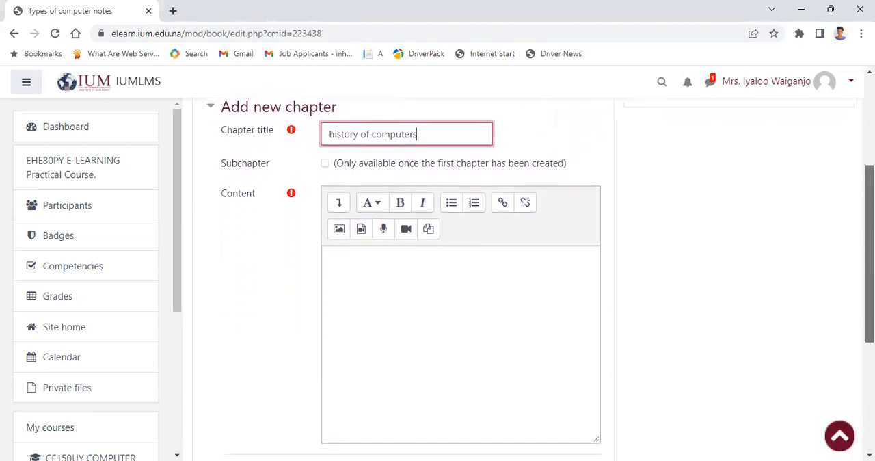
click(361, 257)
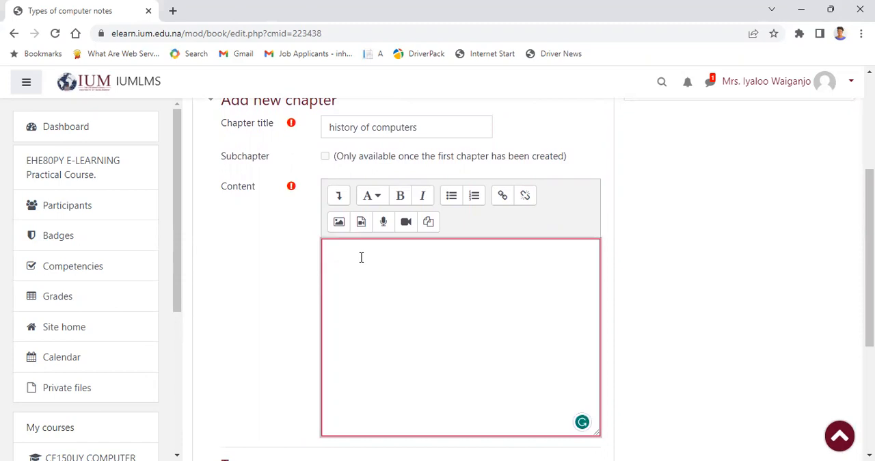
text(hhjjhjk ggujkj)
mouse_move(343, 256)
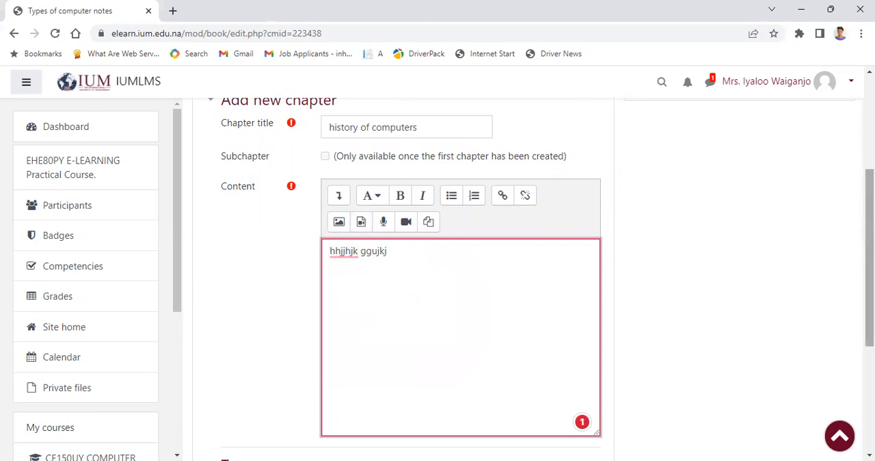
scroll(540, 278, down, 2)
scroll(540, 279, down, 1)
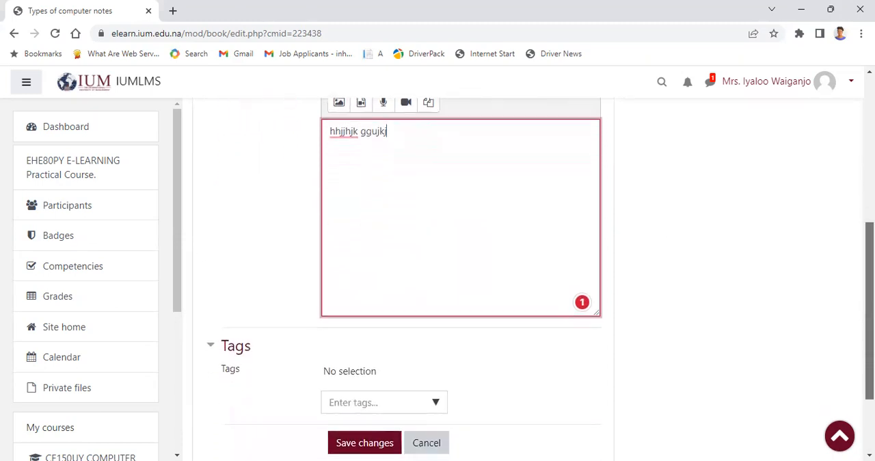
scroll(528, 279, down, 2)
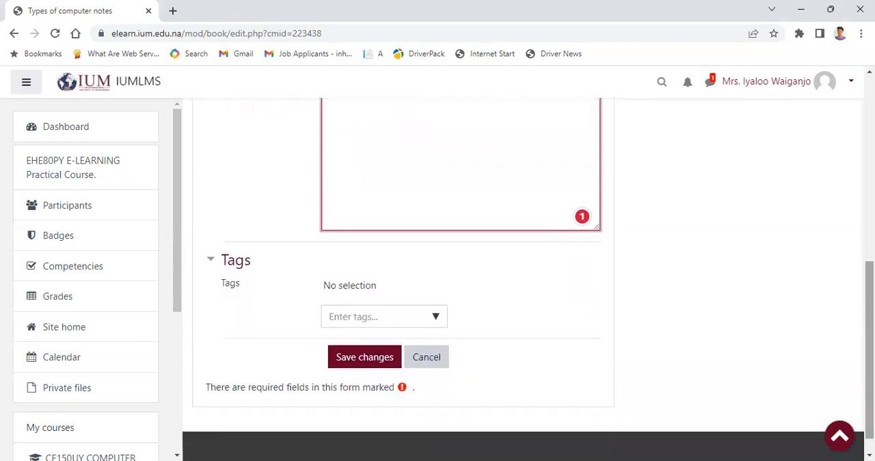
click(363, 367)
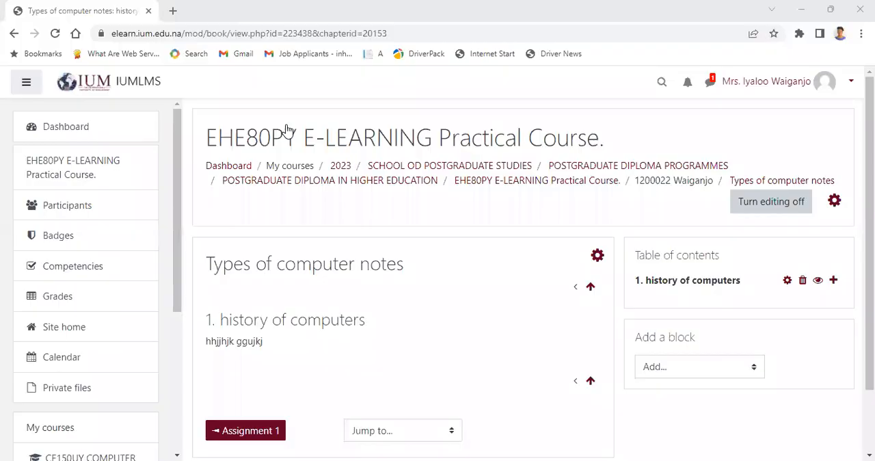
click(661, 81)
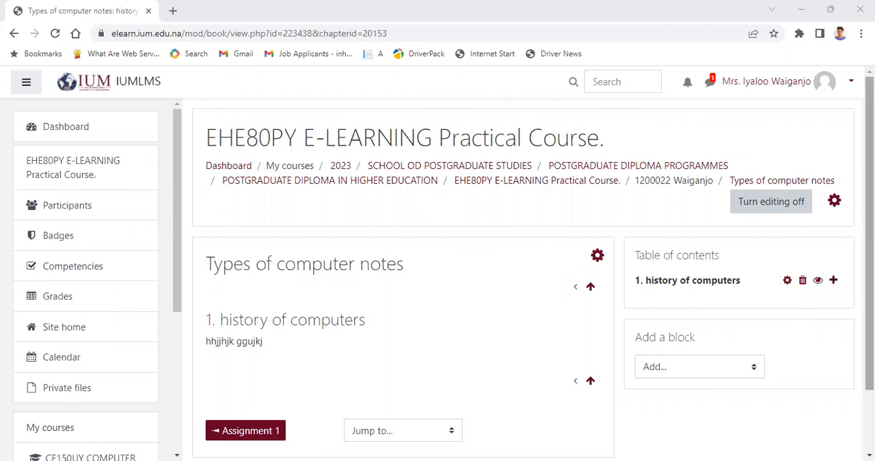
mouse_move(868, 323)
mouse_down()
mouse_move(869, 389)
mouse_move(869, 311)
mouse_up()
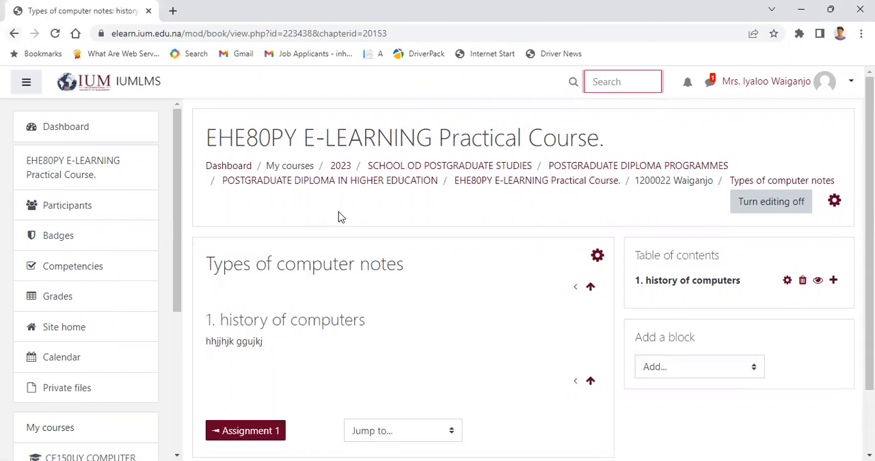
Step: Return to the course page and add a Quiz activity to the topic that holds the "Types of computer notes" book
click(14, 33)
click(14, 34)
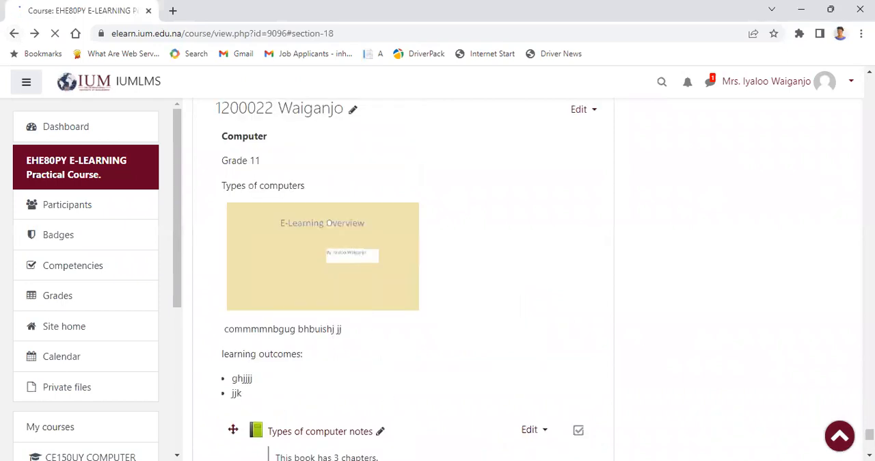
drag(869, 435, 870, 437)
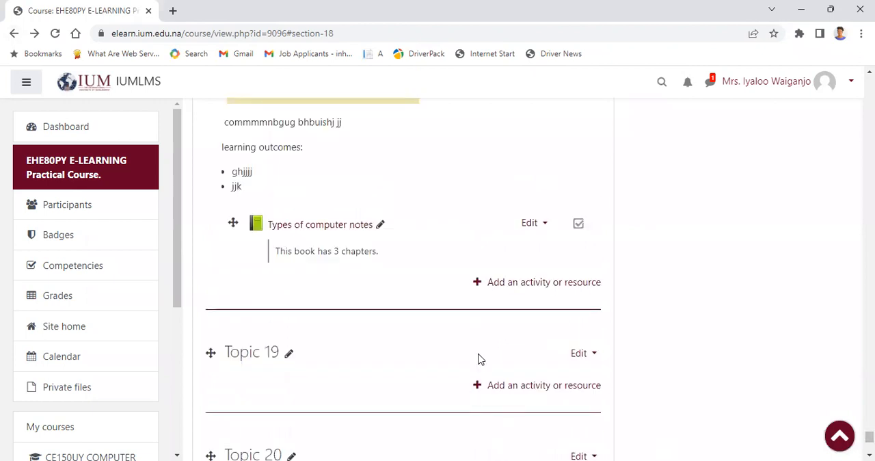
click(538, 284)
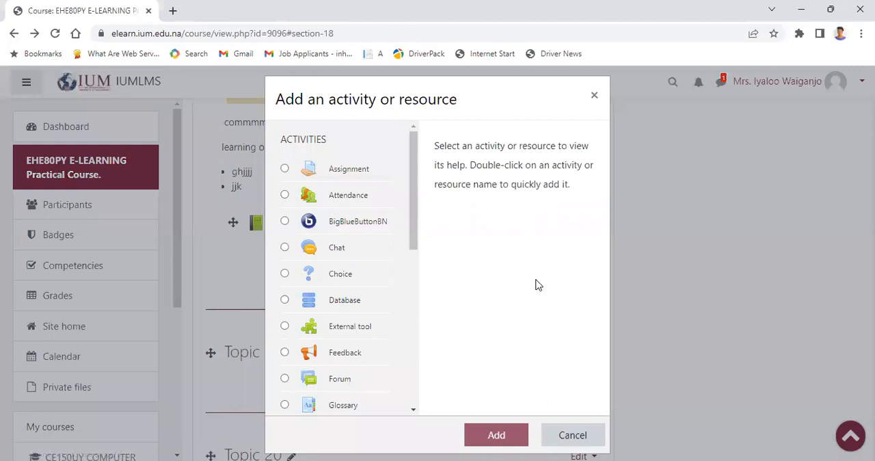
drag(410, 219, 420, 314)
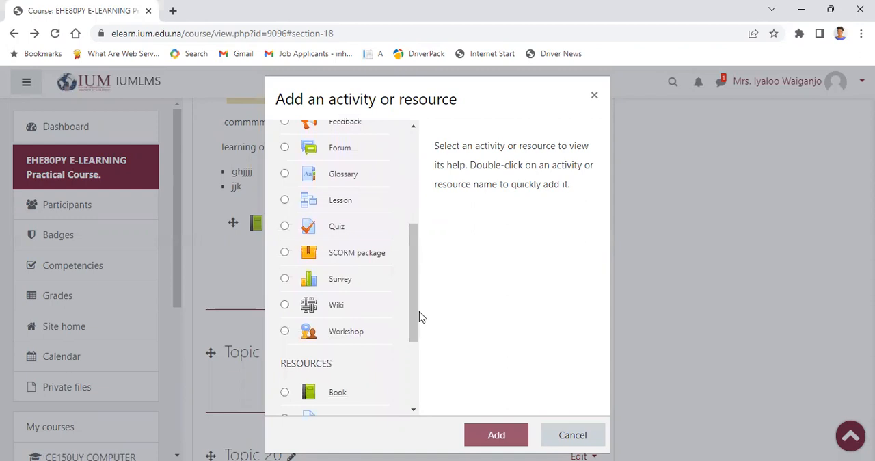
click(285, 228)
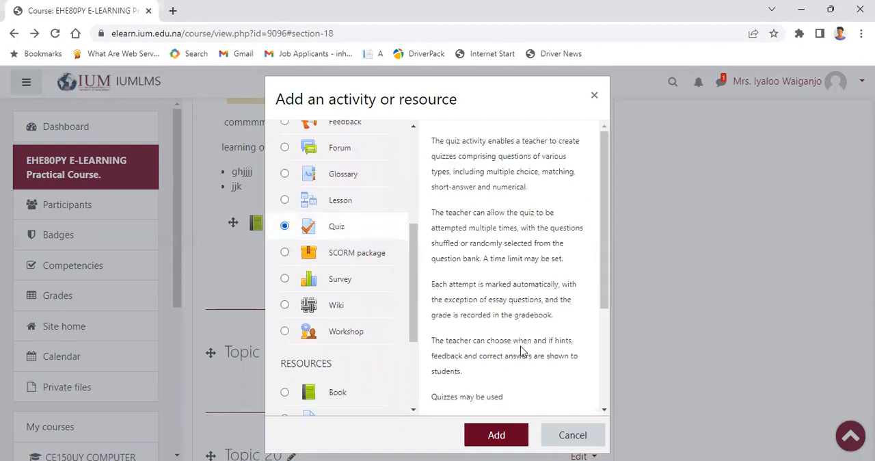
key(Return)
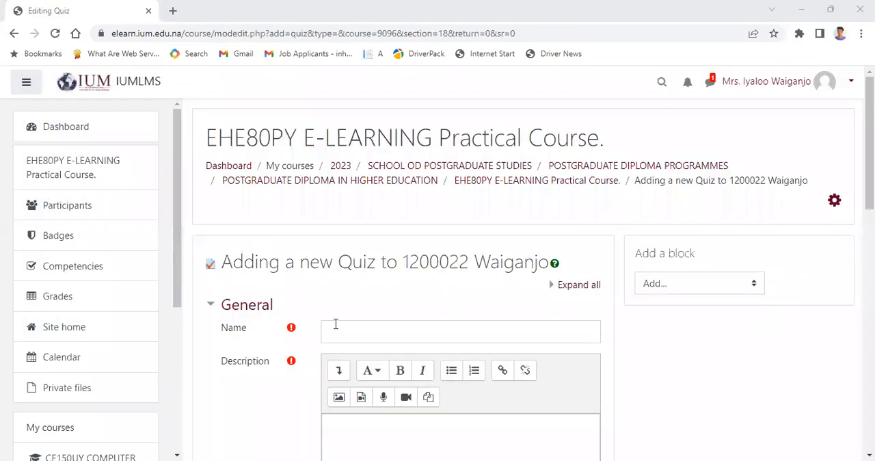
Step: Enter "test besided" as the quiz's name and try a suggested spelling for its second word
click(336, 324)
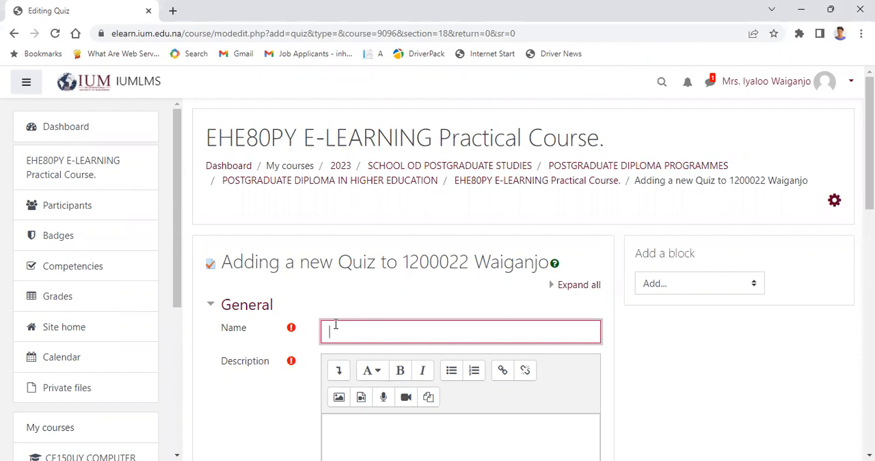
text(test be)
text(sded)
key(BackSpace)
key(BackSpace)
key(BackSpace)
text(ided)
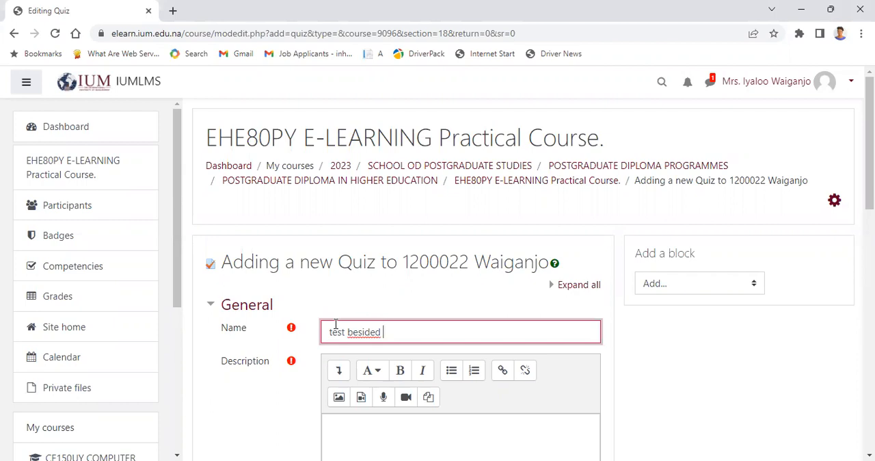
double_click(365, 336)
key(shift+F10)
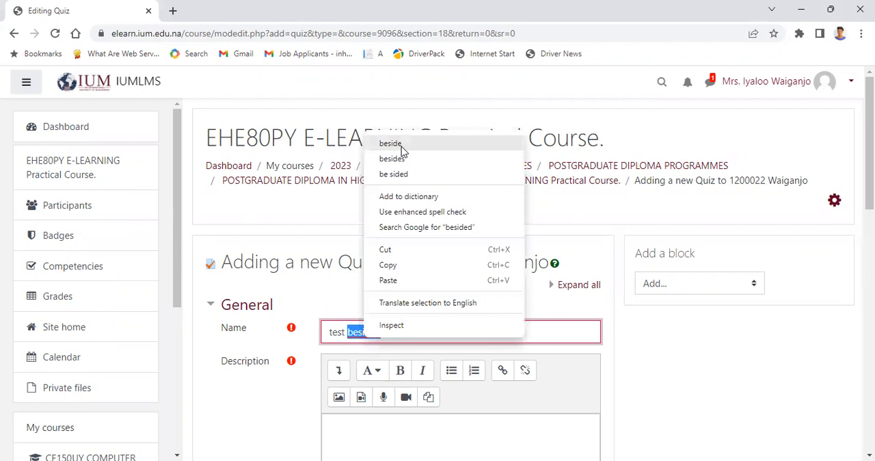
click(391, 143)
text(d)
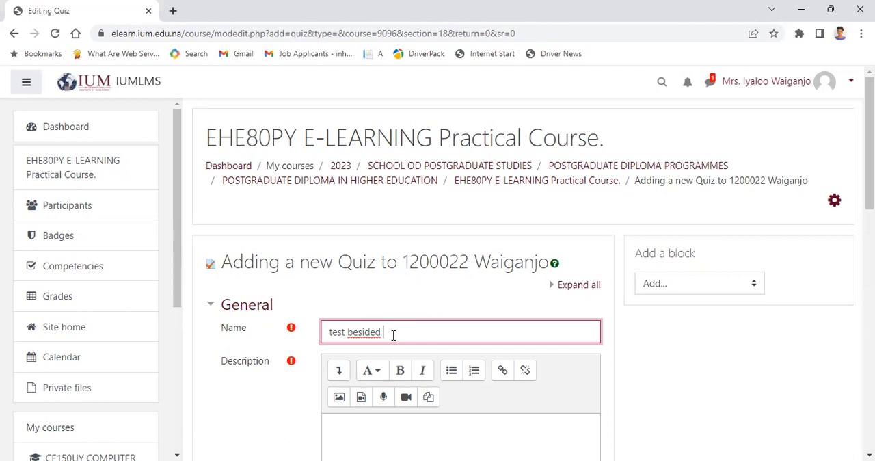
Step: Replace the quiz's name with "test one"
key(BackSpace)
key(BackSpace)
key(BackSpace)
key(BackSpace)
key(BackSpace)
key(BackSpace)
key(BackSpace)
key(BackSpace)
key(BackSpace)
key(BackSpace)
key(BackSpace)
text(test one)
Step: Begin the quiz's description with "the test is based on", correcting the spelling of "based"
scroll(465, 273, down, 2)
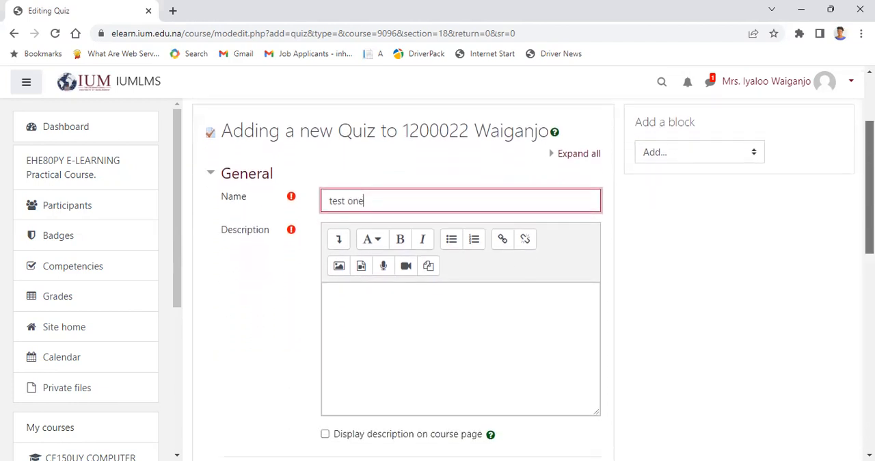
click(357, 298)
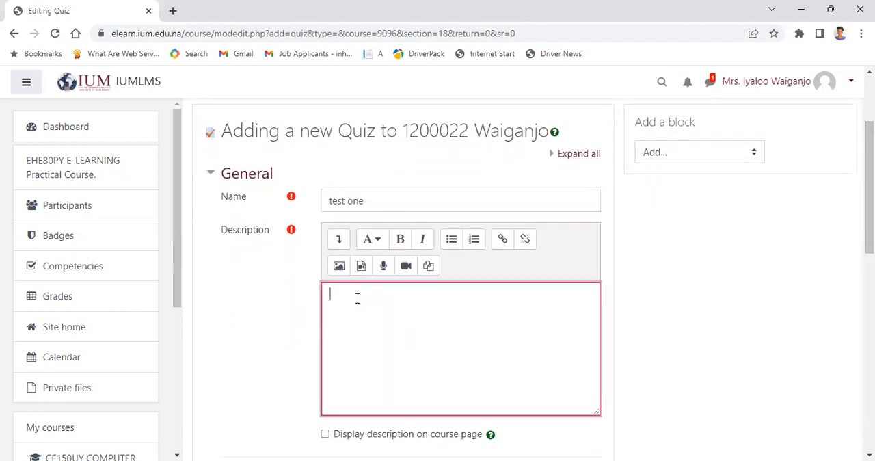
text(the )
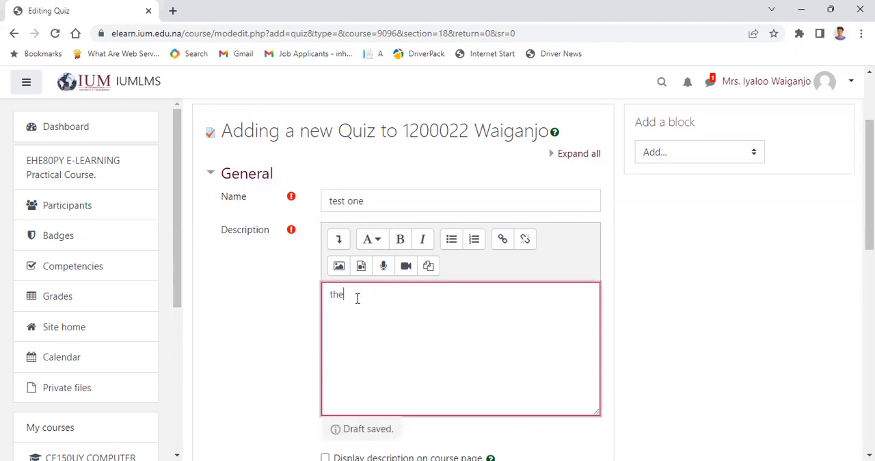
text(tes)
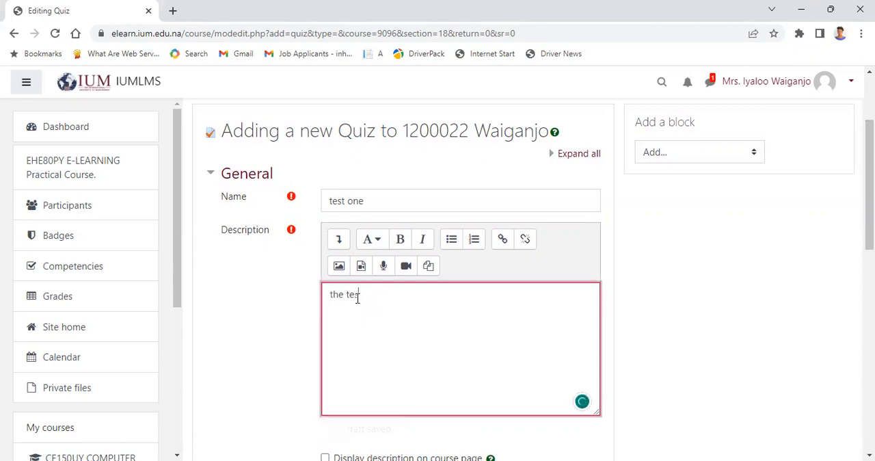
text(t is)
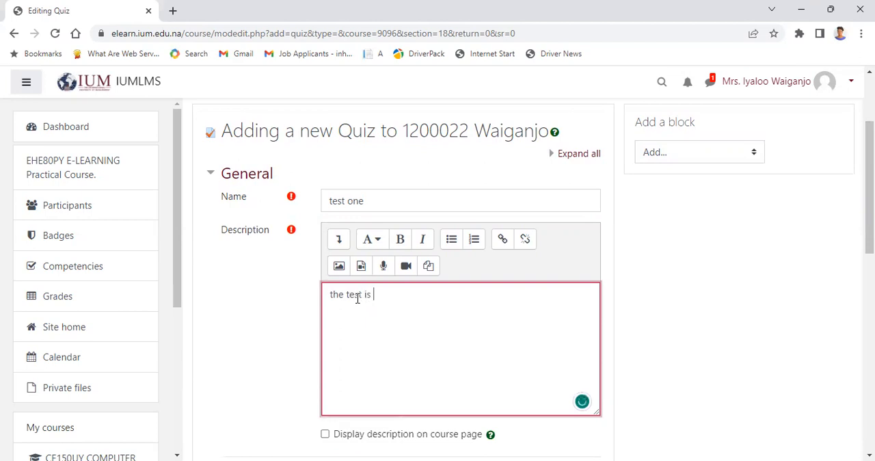
text( baseded on)
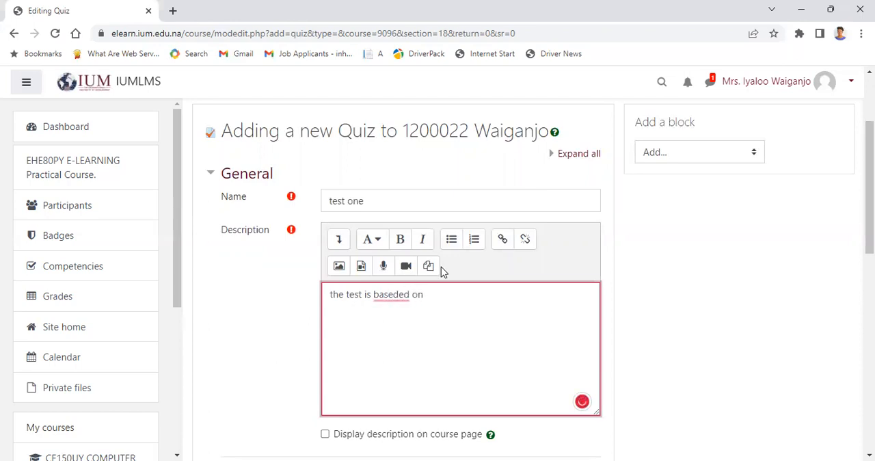
mouse_move(391, 295)
click(387, 318)
Step: Complete the description's sentence with "types of computer"
click(433, 298)
text(the )
text(book)
key(BackSpace)
key(BackSpace)
key(BackSpace)
key(BackSpace)
key(BackSpace)
key(BackSpace)
key(BackSpace)
key(BackSpace)
key(BackSpace)
text(t)
text(ypes of computer)
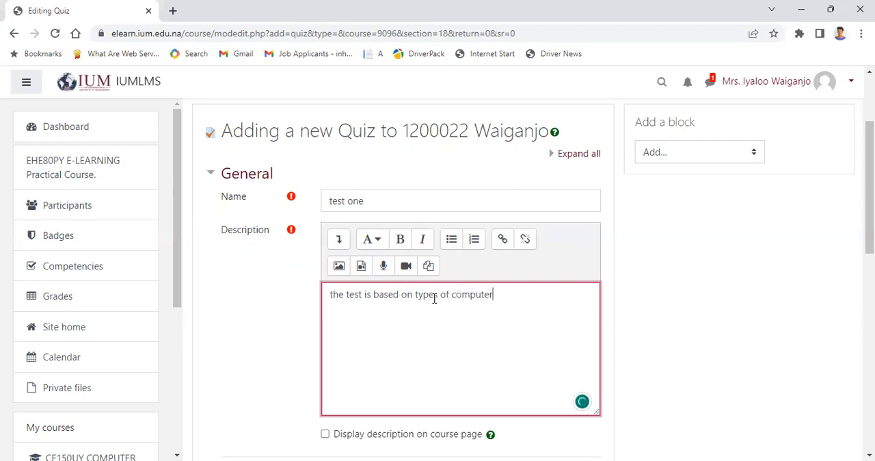
Step: Capitalise the description's first word as "The" and set the description to display on the course page
click(331, 294)
key(Delete)
text(T)
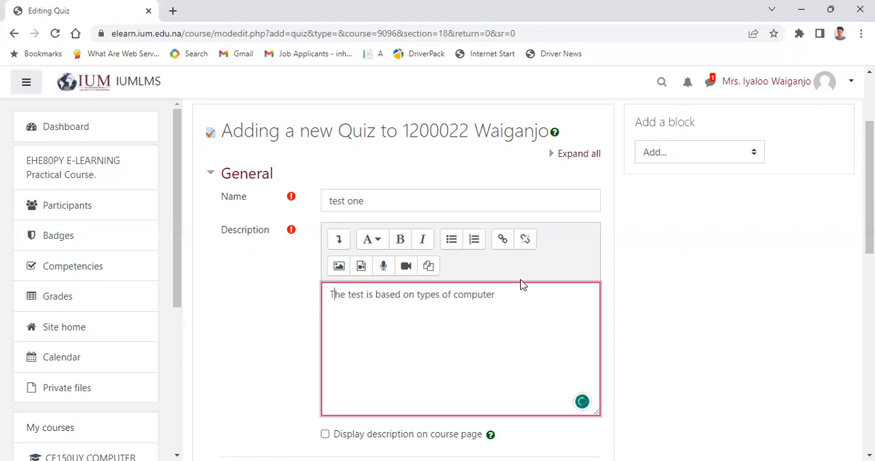
click(502, 294)
scroll(502, 294, down, 2)
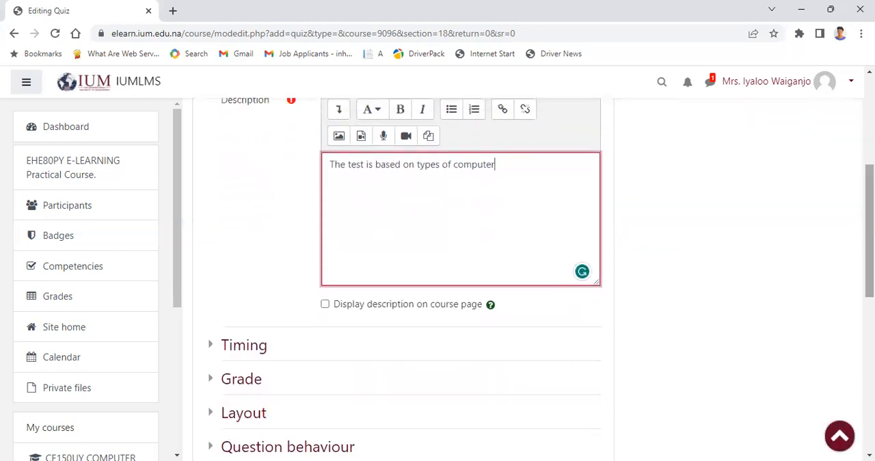
click(325, 305)
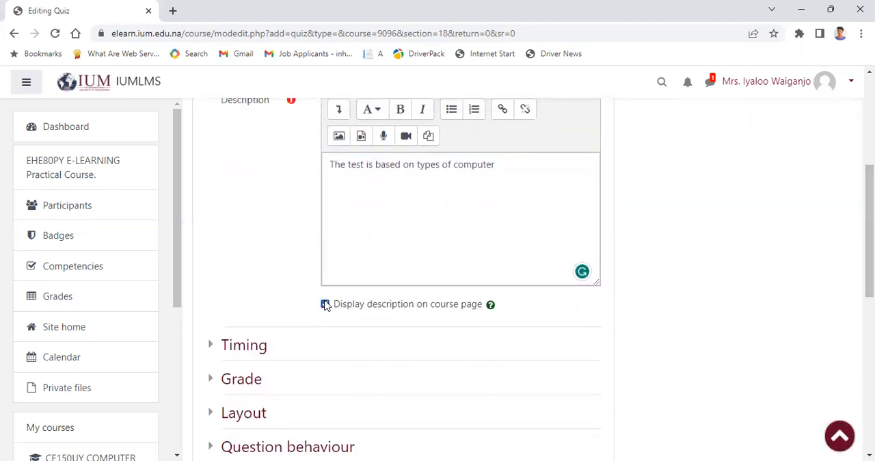
Step: Enable the quiz's opening date in the timing settings and set its day to 4 May 2023
click(244, 352)
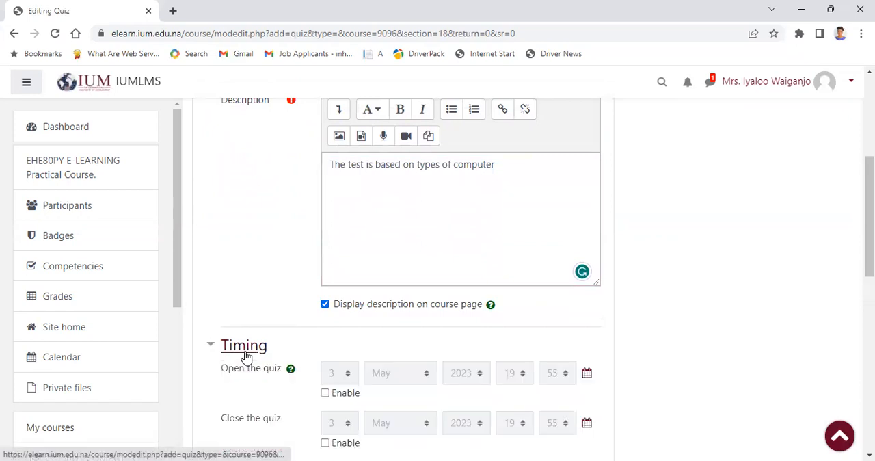
click(324, 393)
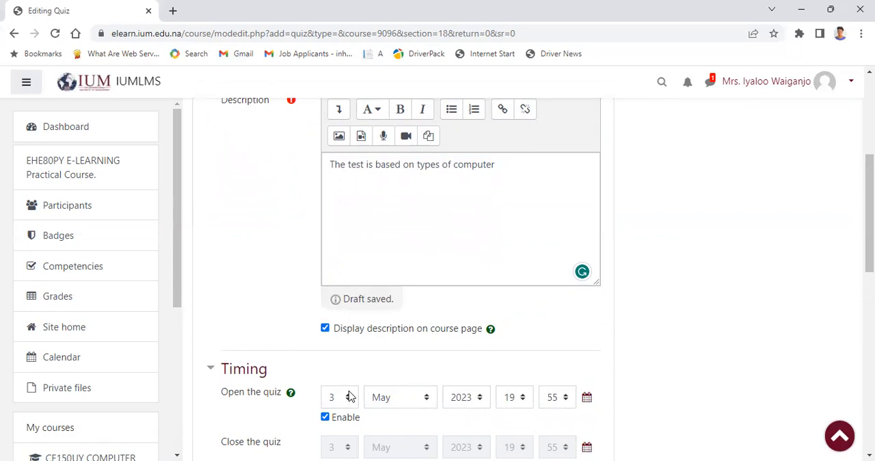
click(349, 397)
click(335, 164)
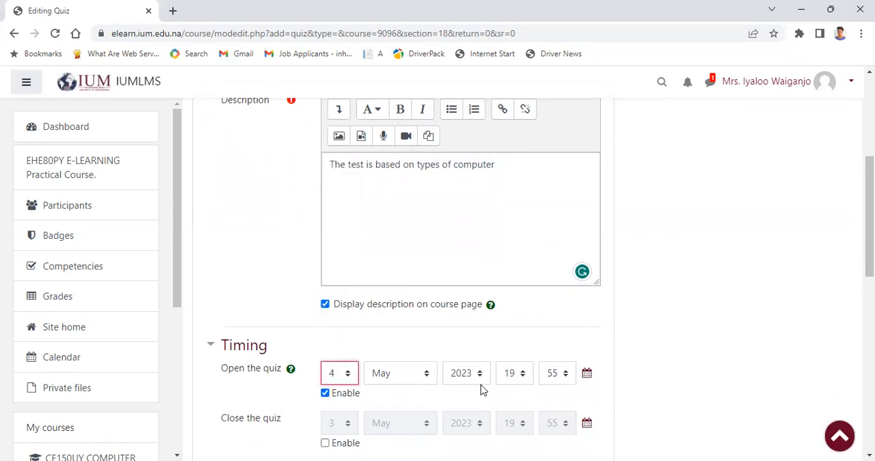
Step: Enable the quiz's closing date and set it to 4 May 2023 at 23:59
click(324, 443)
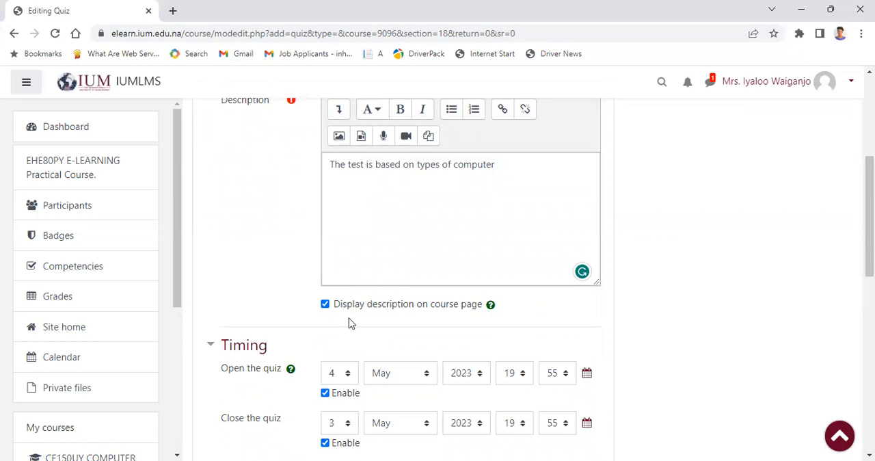
click(340, 422)
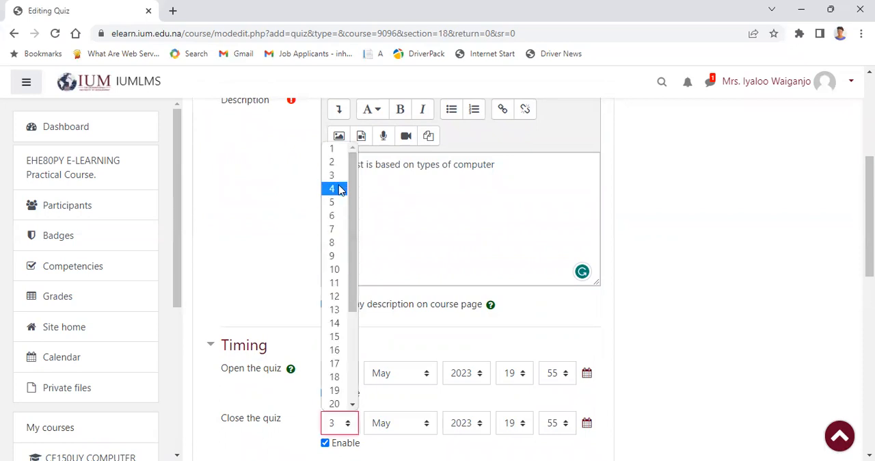
click(340, 190)
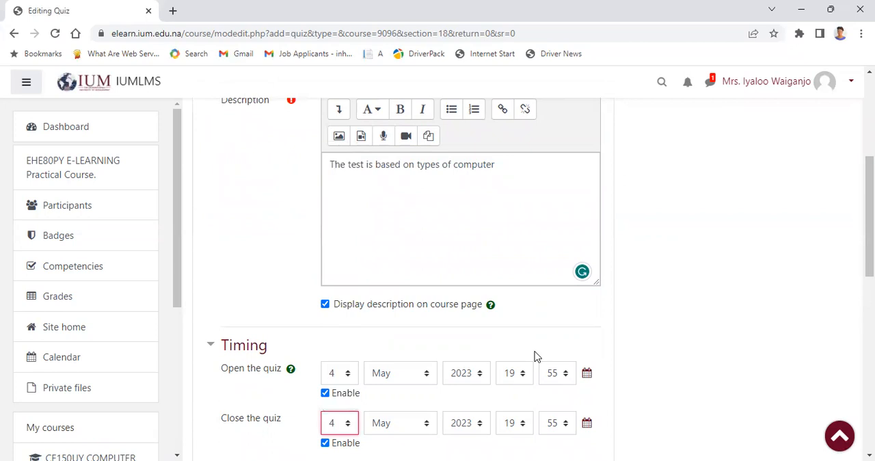
click(514, 423)
scroll(527, 292, down, 1)
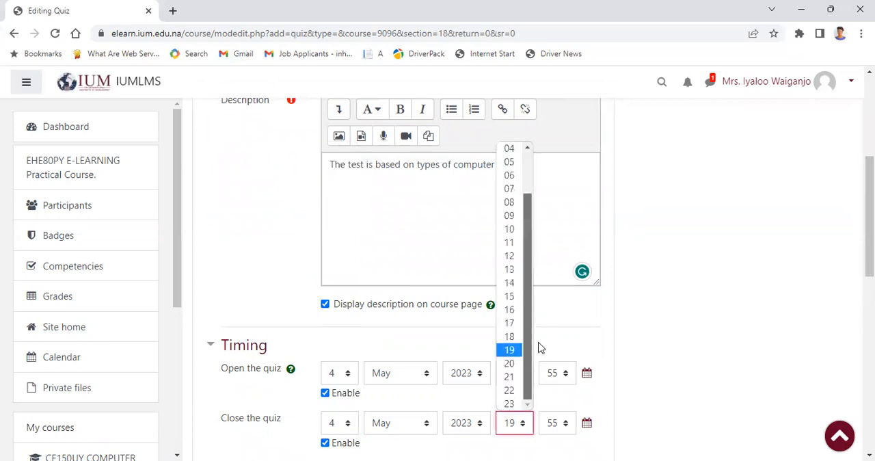
key(Return)
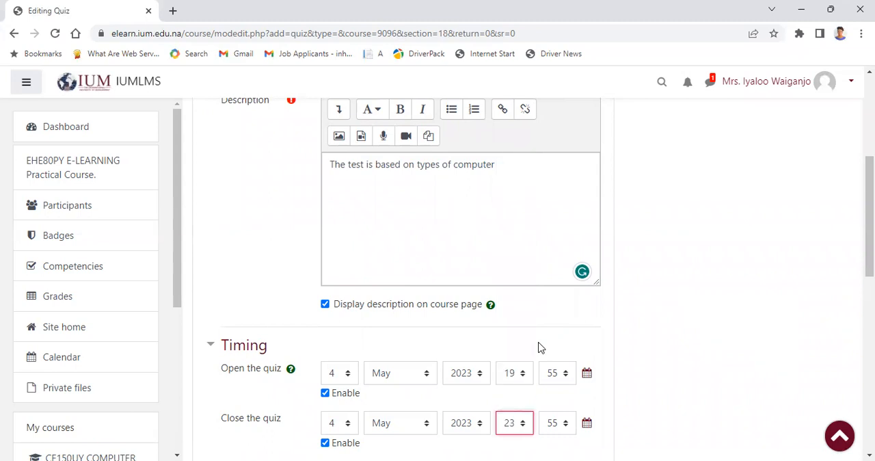
click(557, 423)
scroll(569, 330, down, 1)
key(Down)
key(Down)
key(Down)
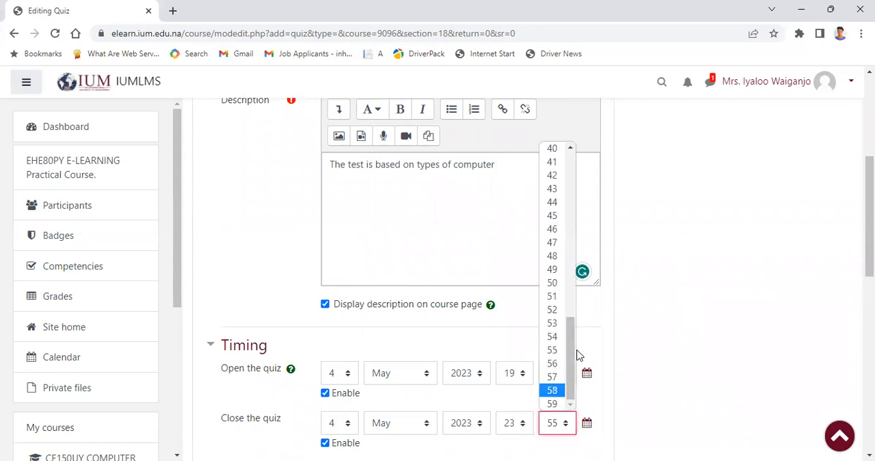
key(Down)
key(Return)
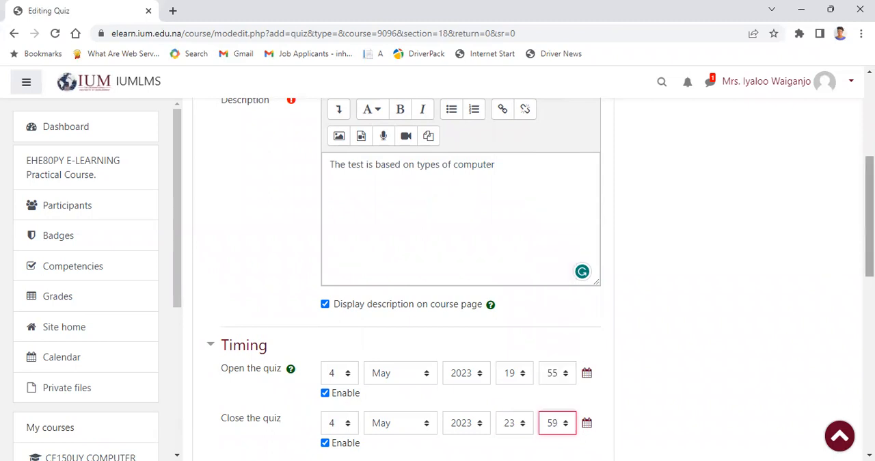
Step: Show the additional timing settings, enable the quiz's time limit and set it to 30 minutes
scroll(540, 277, down, 2)
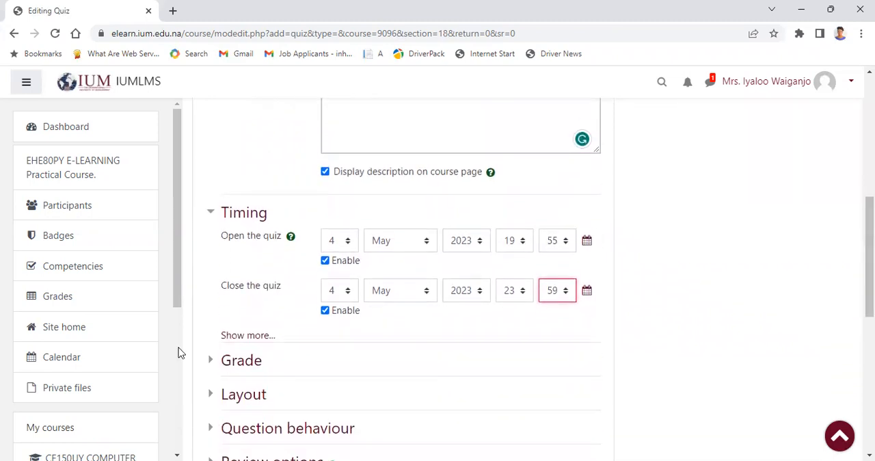
click(247, 335)
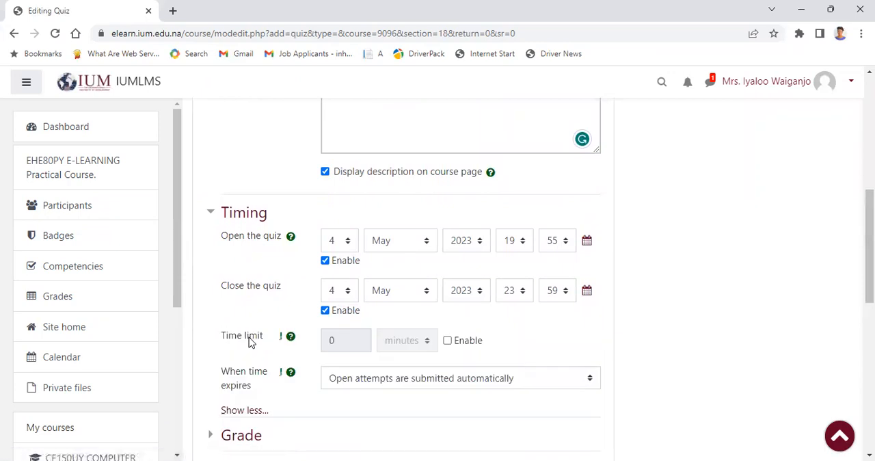
click(448, 341)
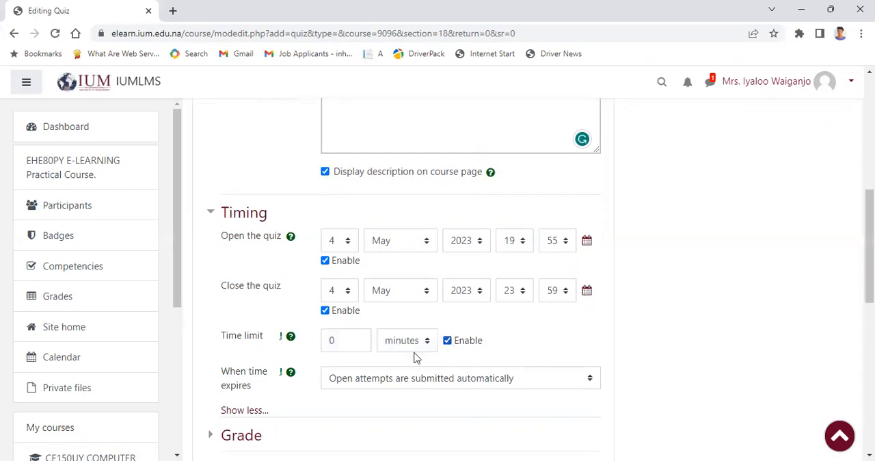
click(337, 337)
key(BackSpace)
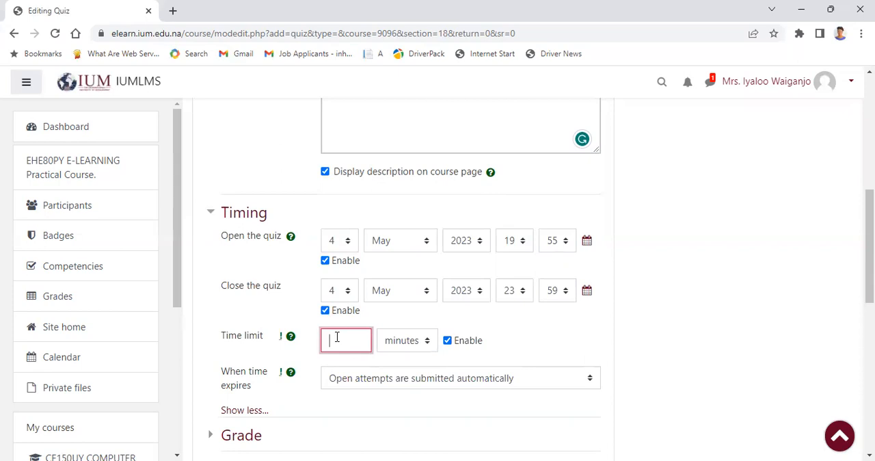
text(30)
drag(870, 273, 869, 322)
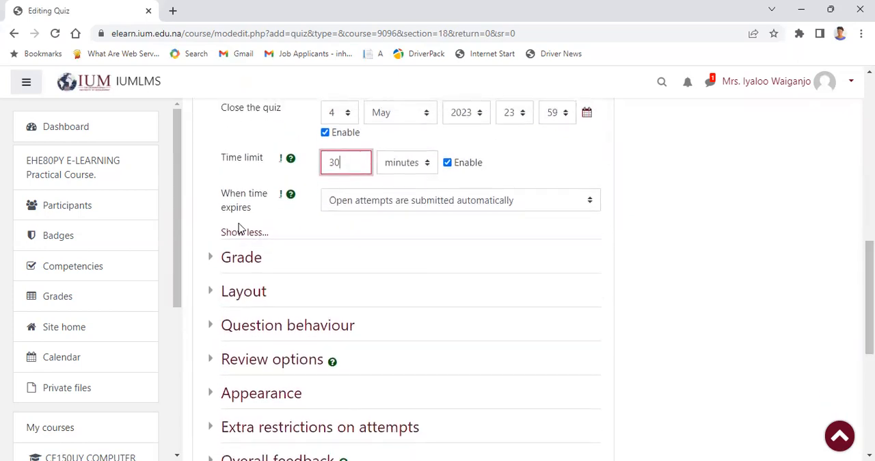
Step: Set the quiz's allowed attempts to 1 in the grade settings, then save the quiz and display it
click(244, 264)
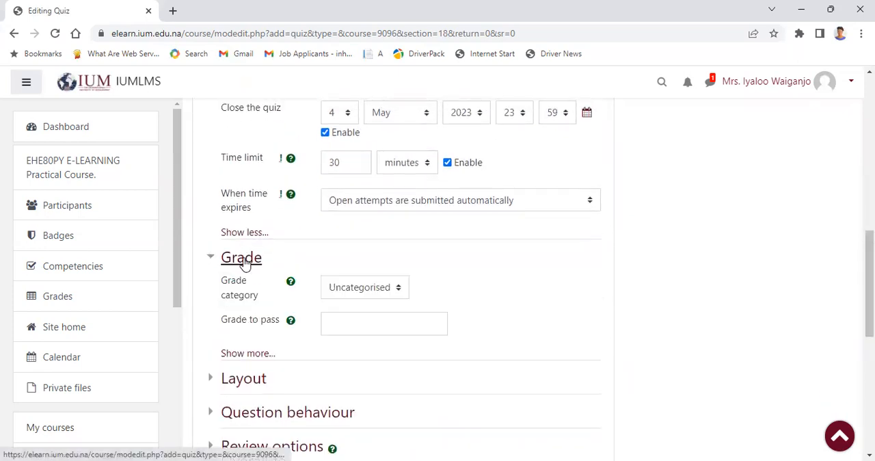
click(241, 354)
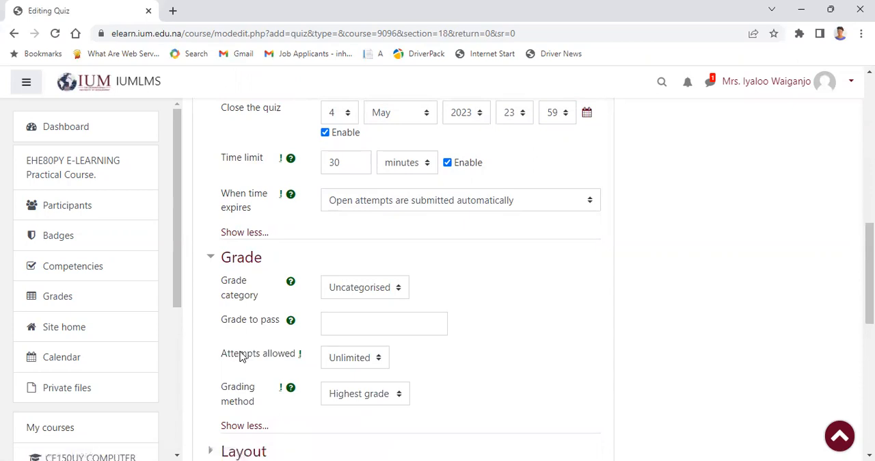
click(381, 360)
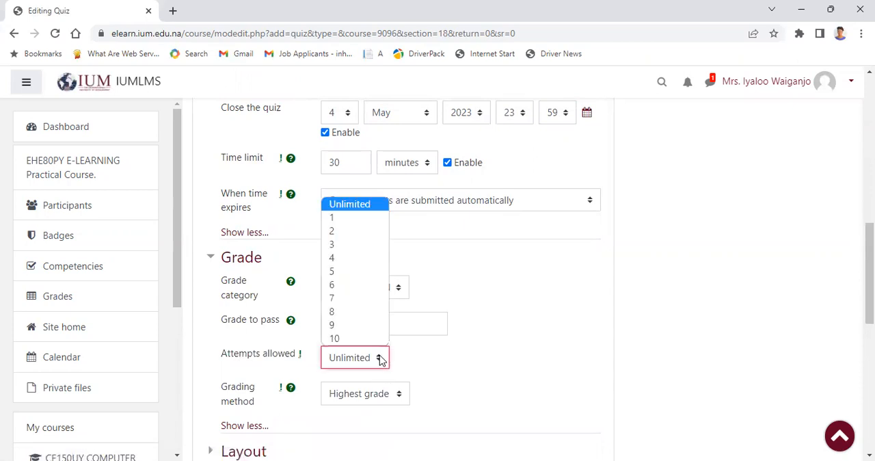
click(339, 219)
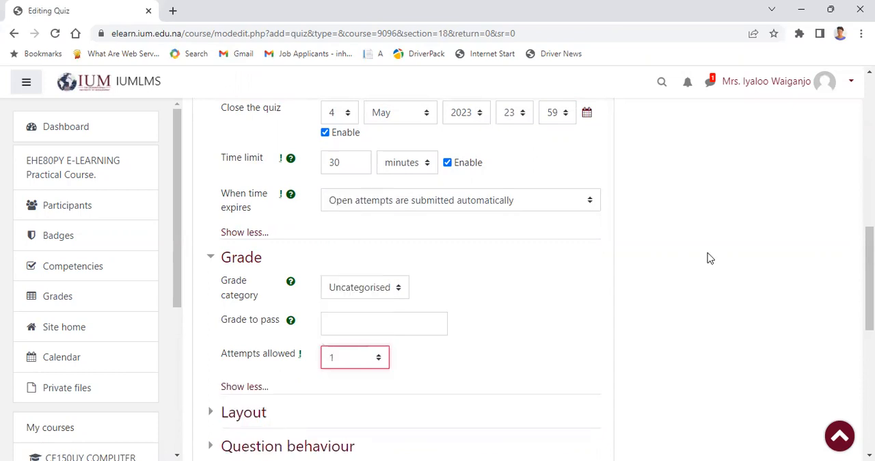
scroll(765, 288, down, 2)
scroll(453, 323, down, 4)
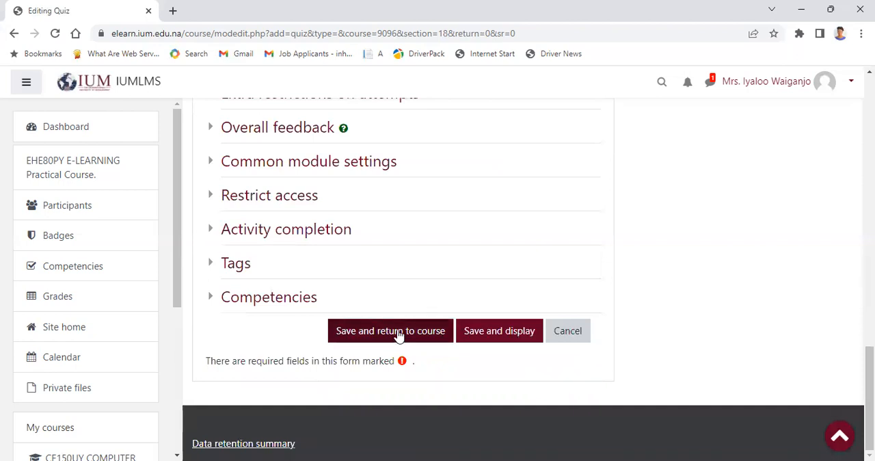
click(467, 335)
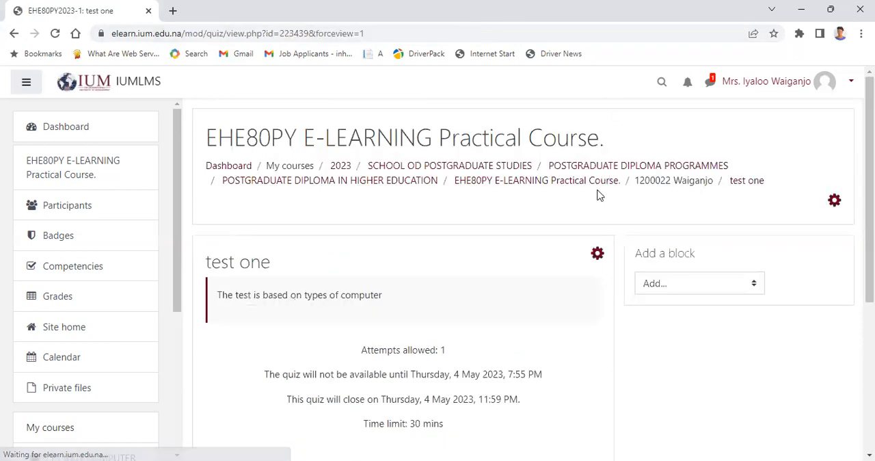
Step: Open the questions of quiz "test one" for editing and start adding a new question
scroll(437, 273, down, 2)
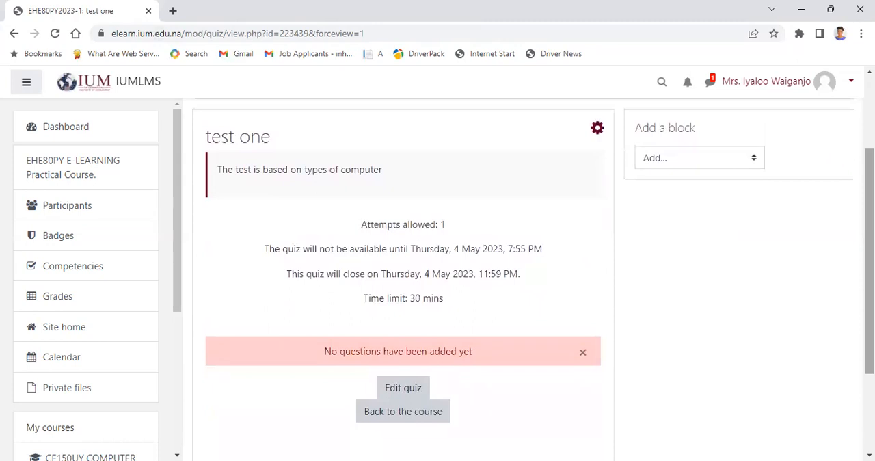
click(406, 390)
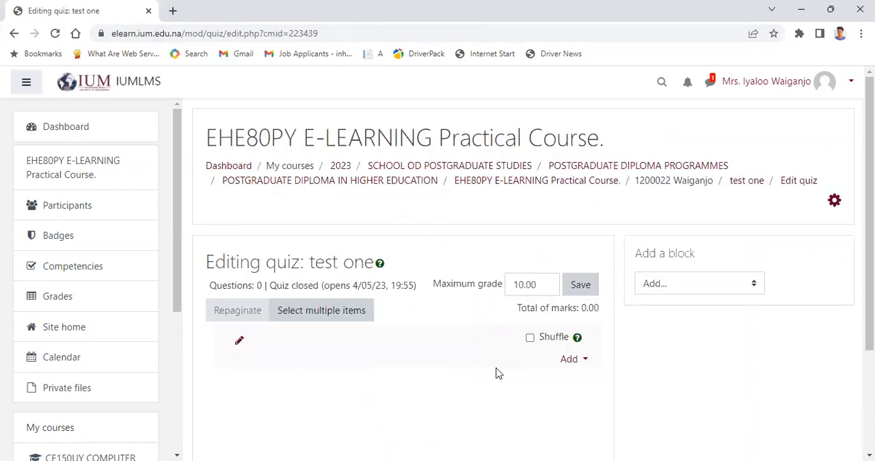
click(570, 359)
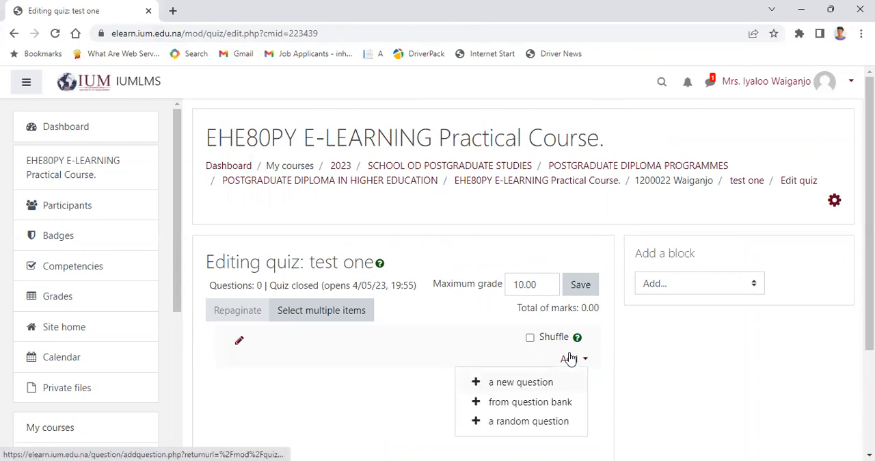
click(523, 382)
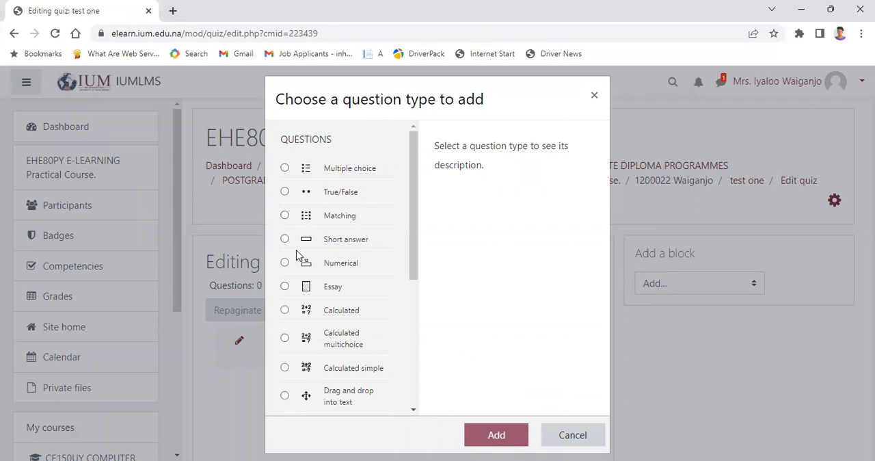
click(284, 311)
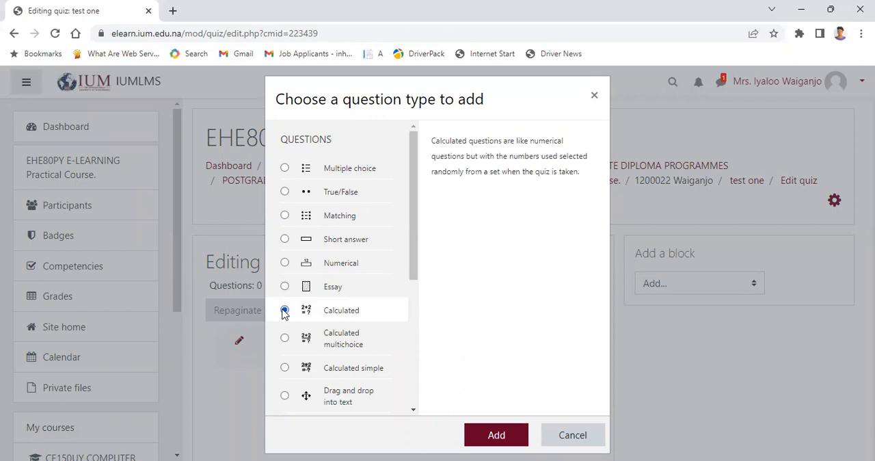
click(285, 240)
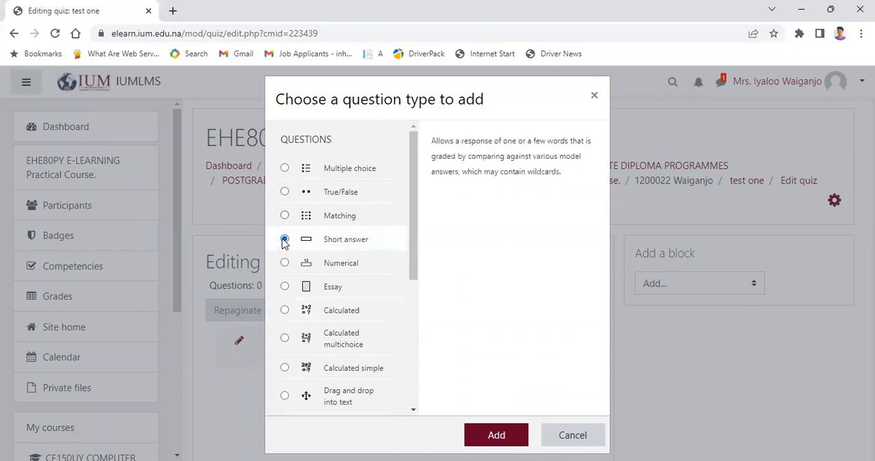
click(285, 168)
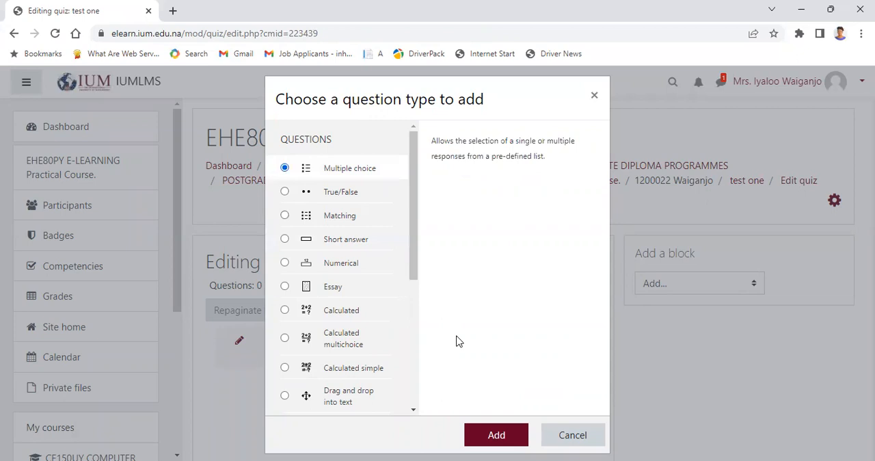
click(285, 288)
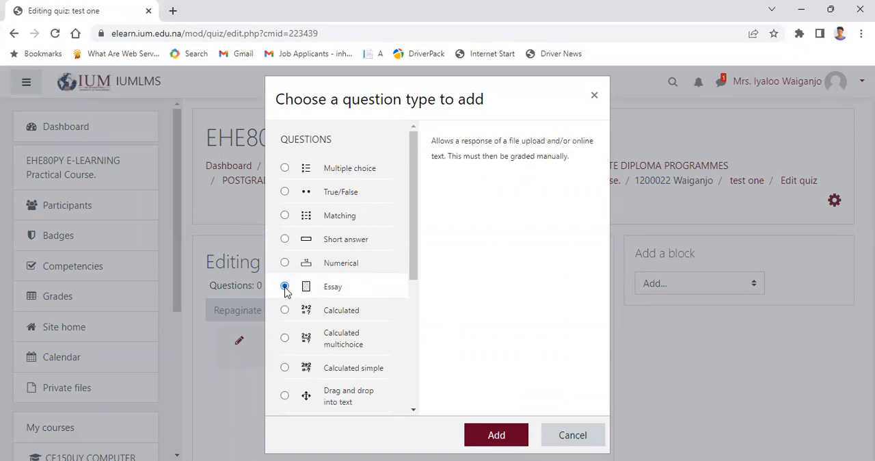
Step: Add a Multiple choice question to the quiz and name it "question 1"
click(285, 169)
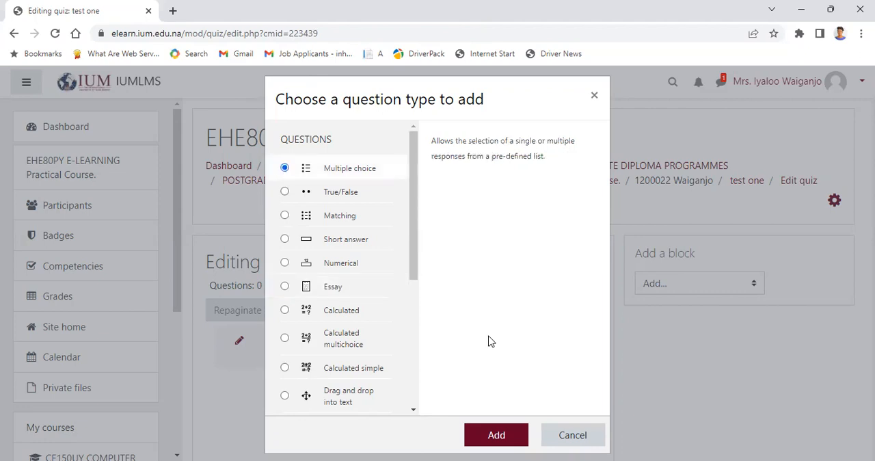
key(Return)
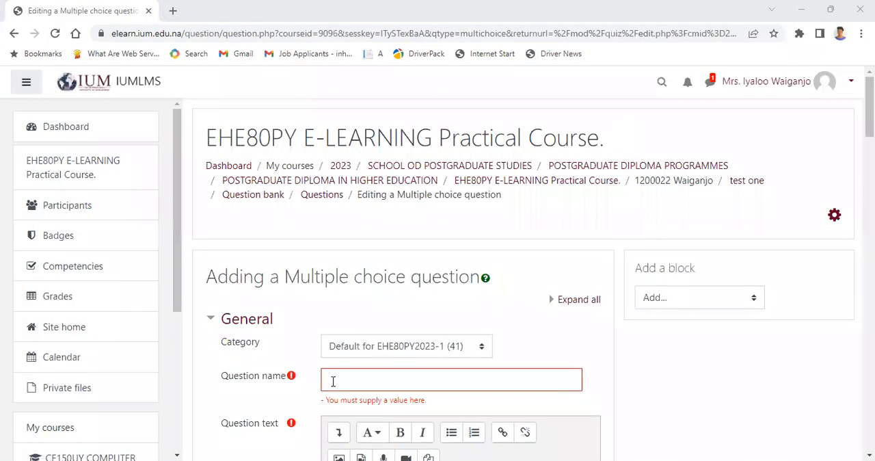
click(332, 380)
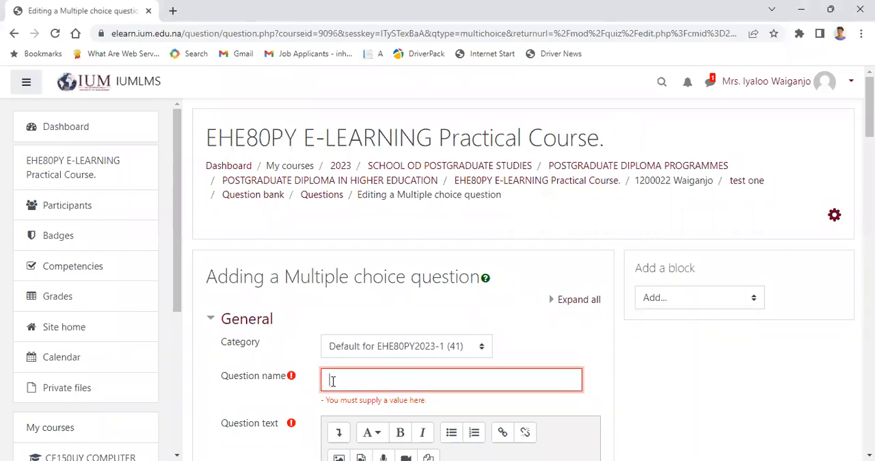
text(Question 1)
Step: Enter "which of the following is not a computer" as the question text
scroll(868, 110, down, 1)
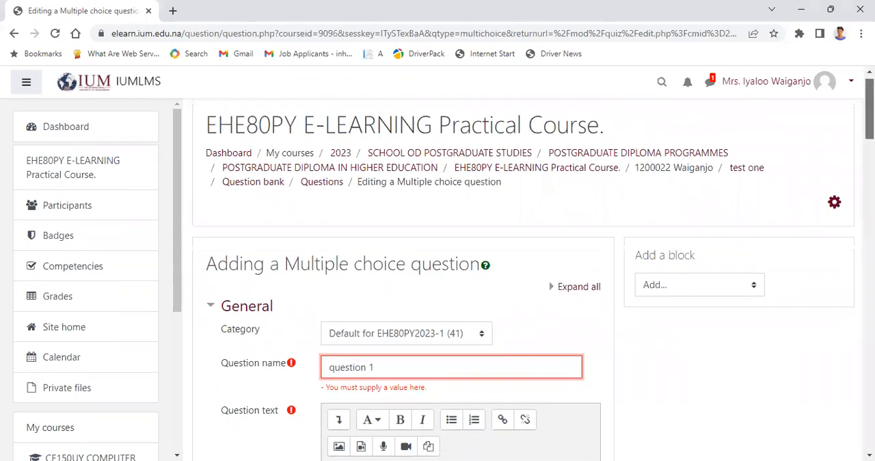
scroll(869, 116, down, 3)
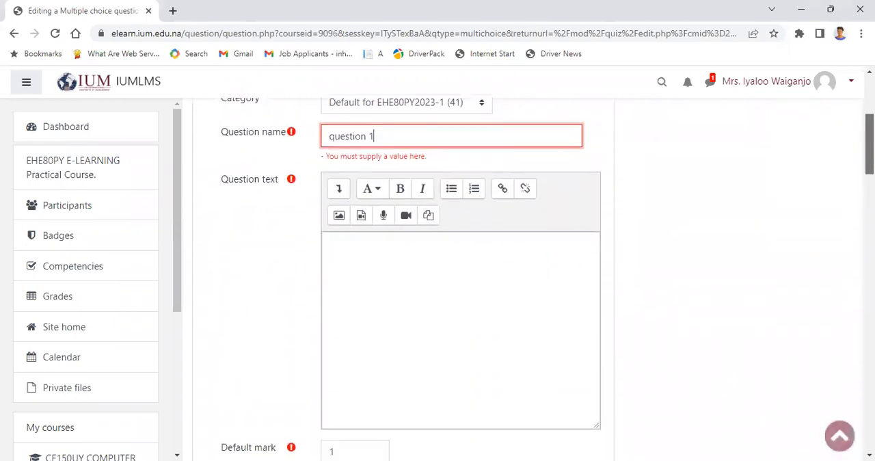
click(337, 252)
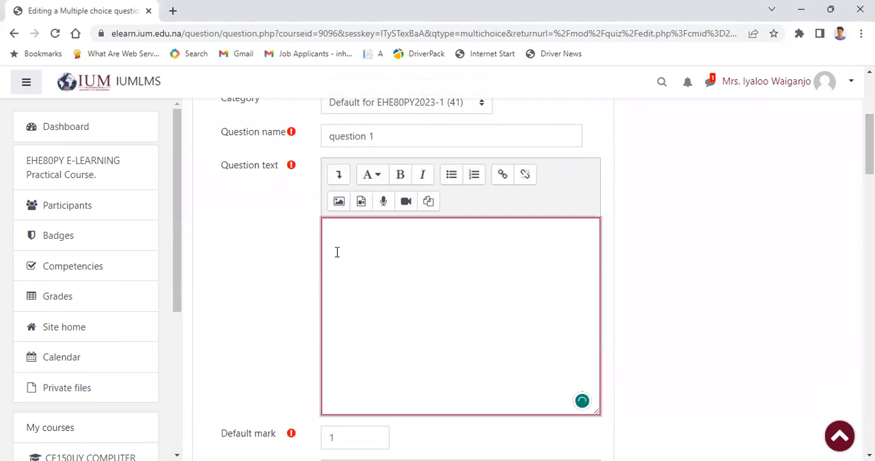
text(whi)
text(ch of the following is not a computer)
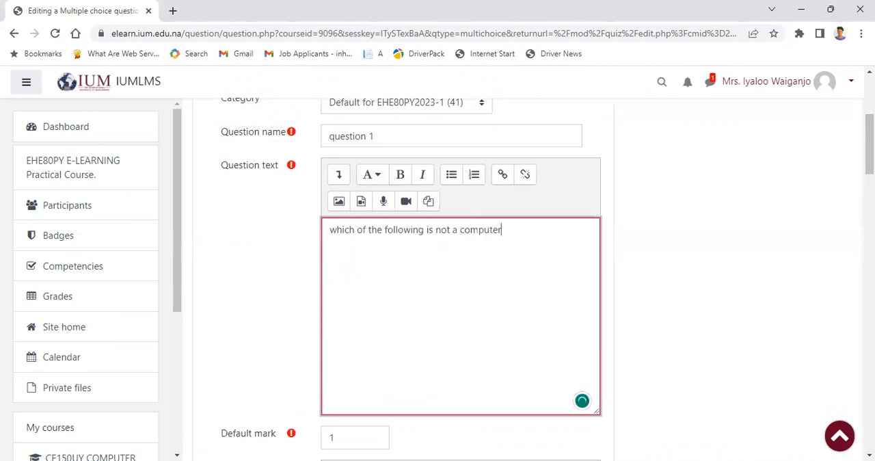
Step: Set the question's default mark to 2
scroll(383, 274, down, 3)
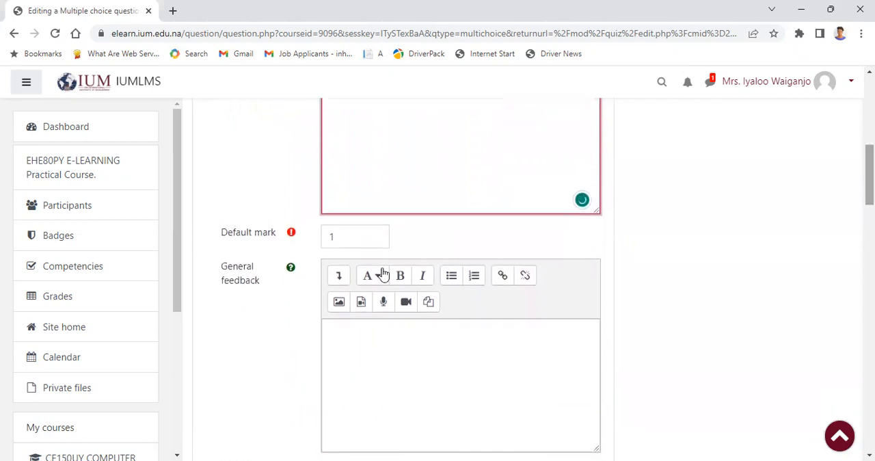
click(335, 237)
key(BackSpace)
click(333, 237)
text(2)
Step: Enter "laptop" as the answer text for Choice 1
scroll(488, 228, down, 5)
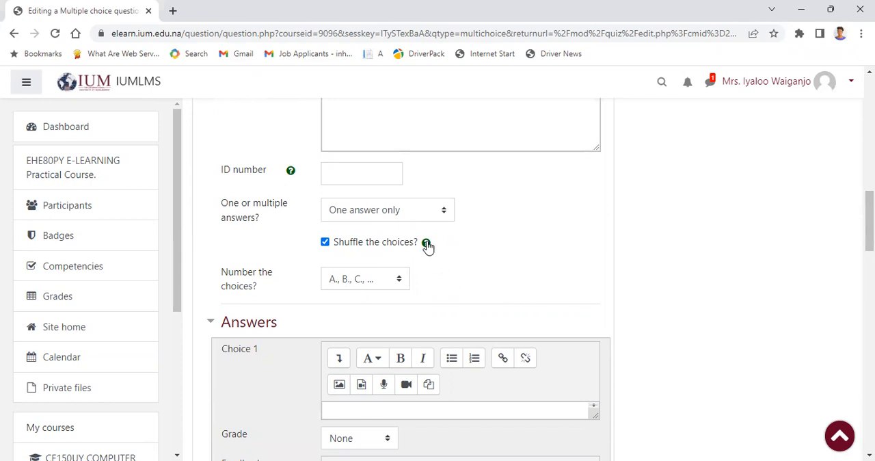
scroll(868, 220, down, 3)
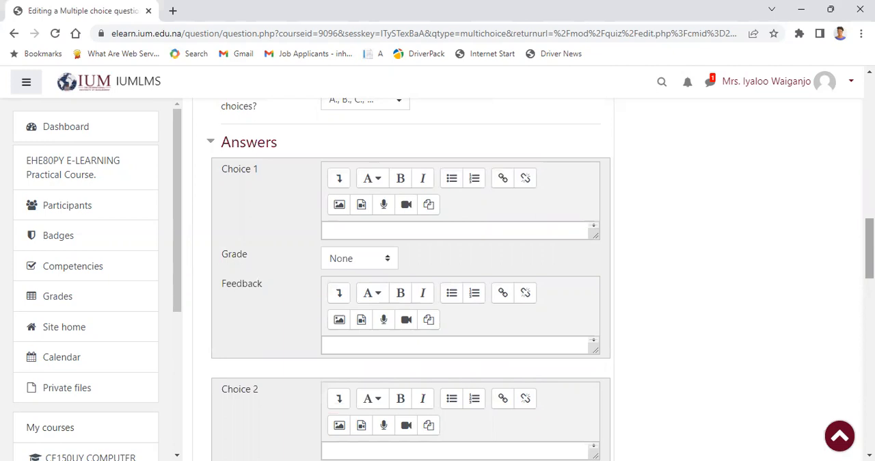
click(356, 229)
text(laptop)
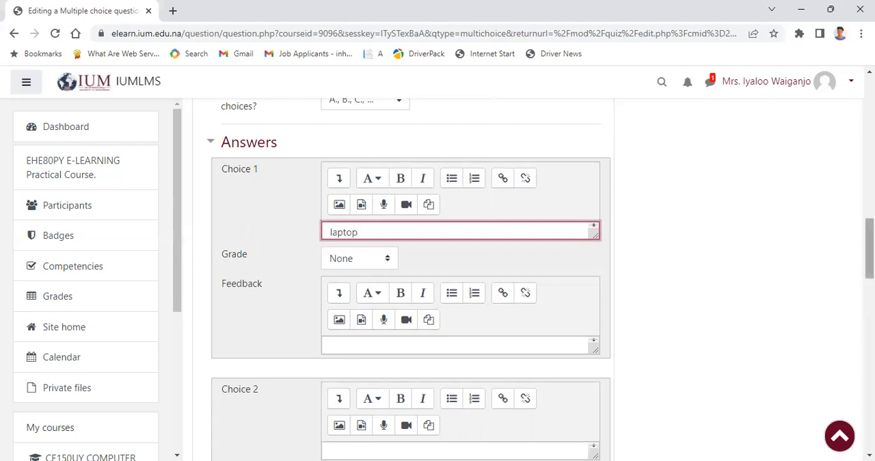
Step: Enter "laptup" as the answer text for Choice 2 and set its grade to 100%
drag(870, 248, 869, 277)
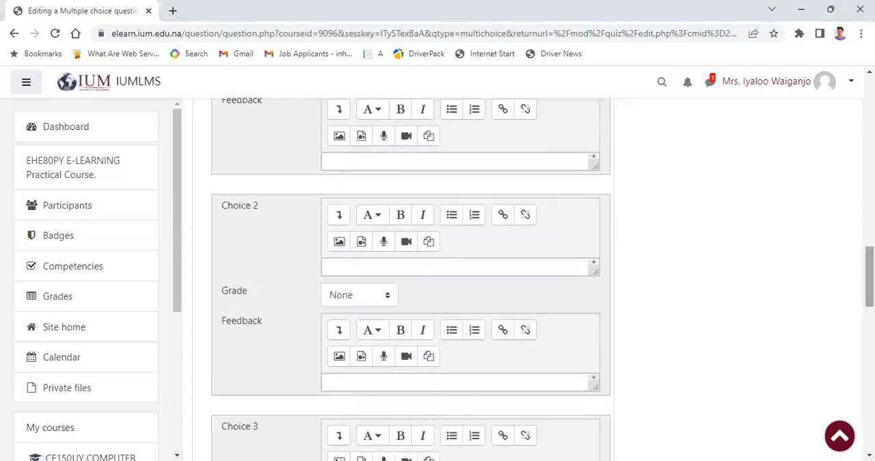
click(333, 266)
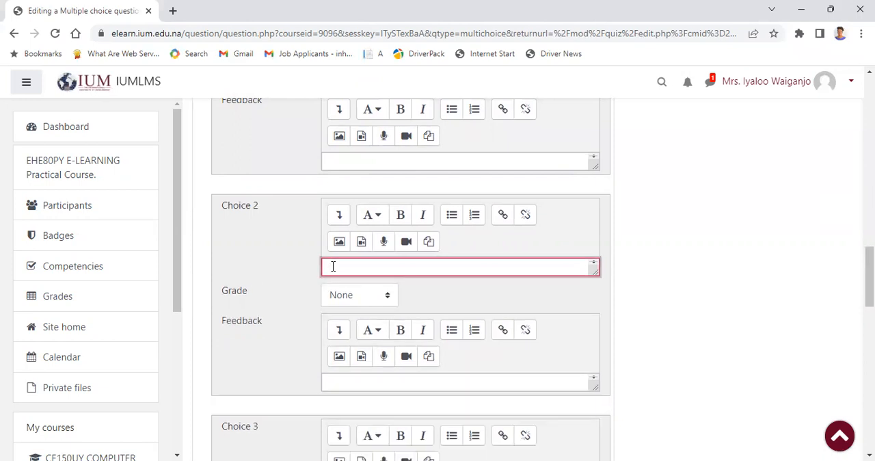
text(ptup)
click(387, 296)
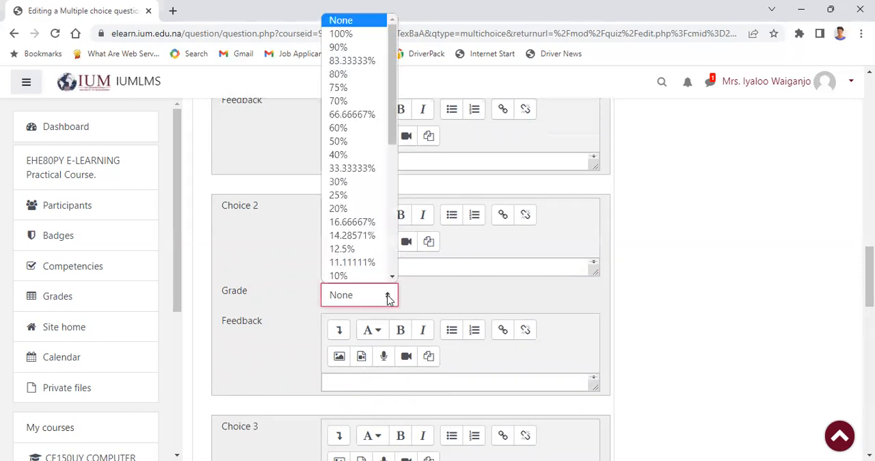
click(351, 34)
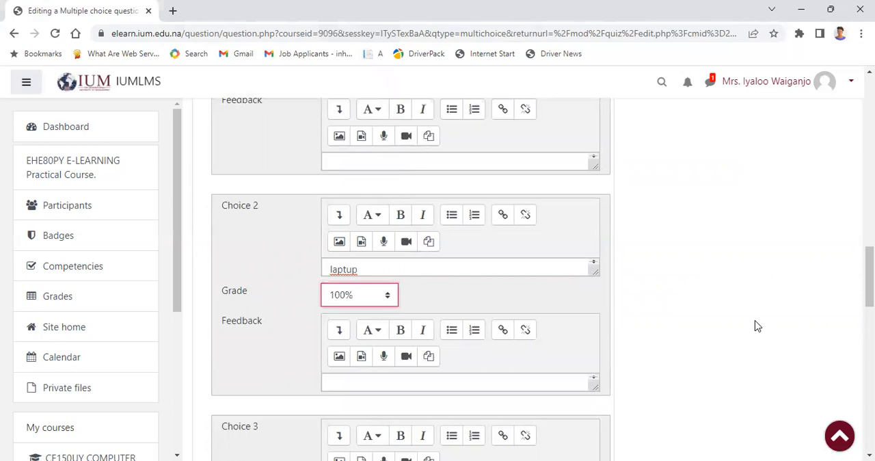
Step: Enter "desktop" as the answer text for Choice 3 and save the question to the quiz
scroll(756, 326, down, 5)
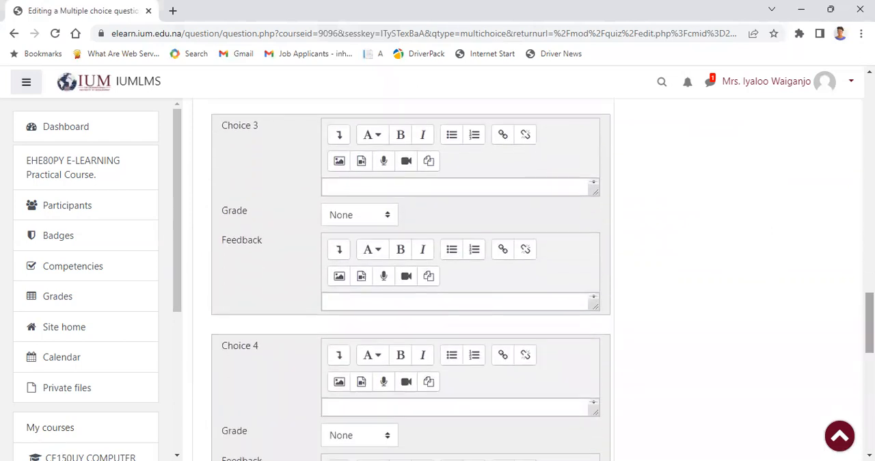
click(340, 190)
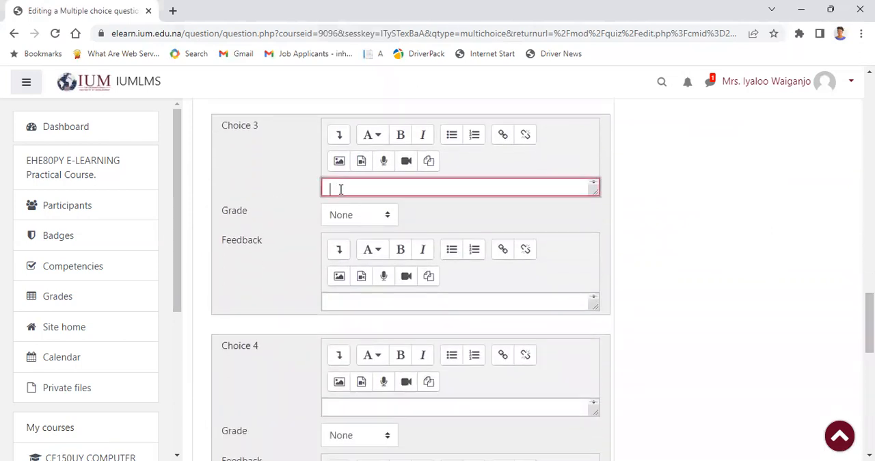
text(desktop)
drag(869, 321, 870, 412)
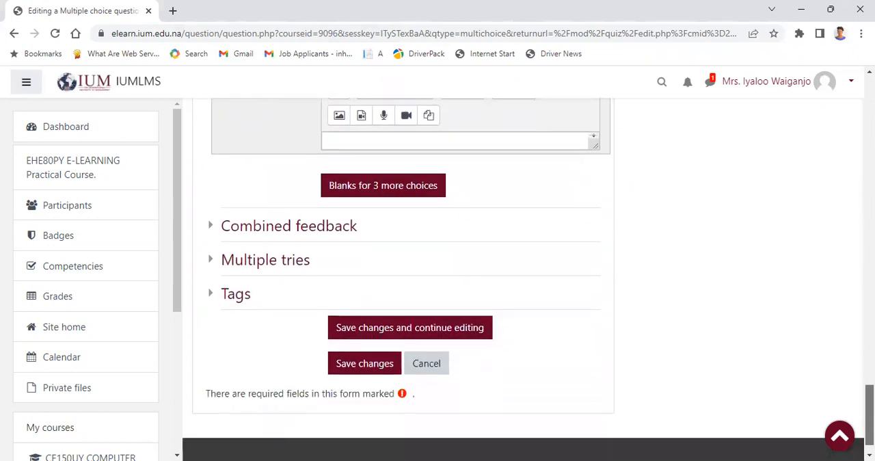
click(369, 364)
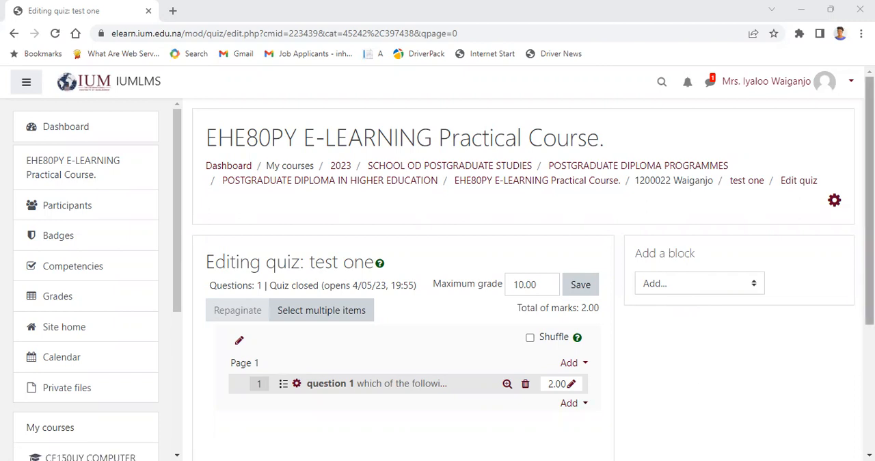
Step: Save the quiz's maximum grade of 10.00
scroll(788, 286, down, 2)
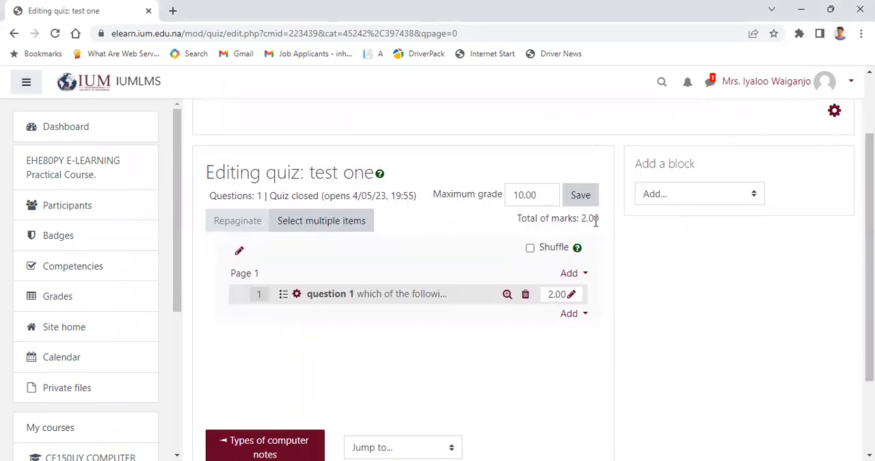
click(581, 198)
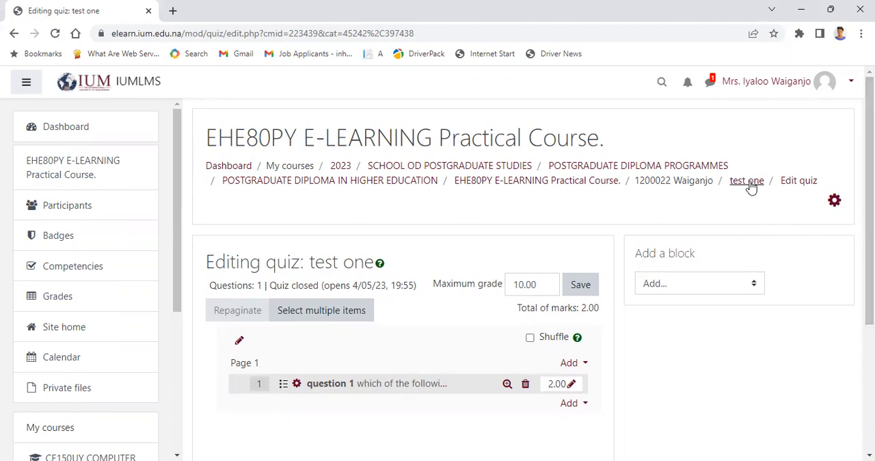
Step: Return to the EHE80PY E-LEARNING Practical Course page and review the computer topic section containing the notes book and the test one quiz
click(574, 186)
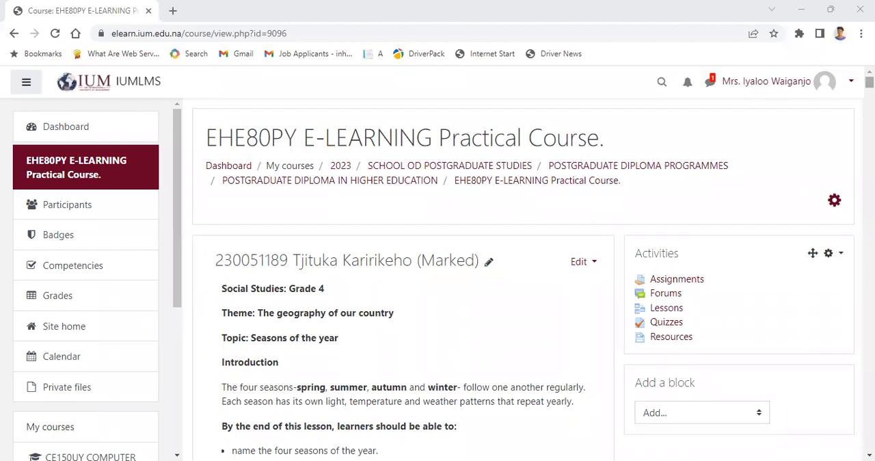
scroll(403, 274, down, 20)
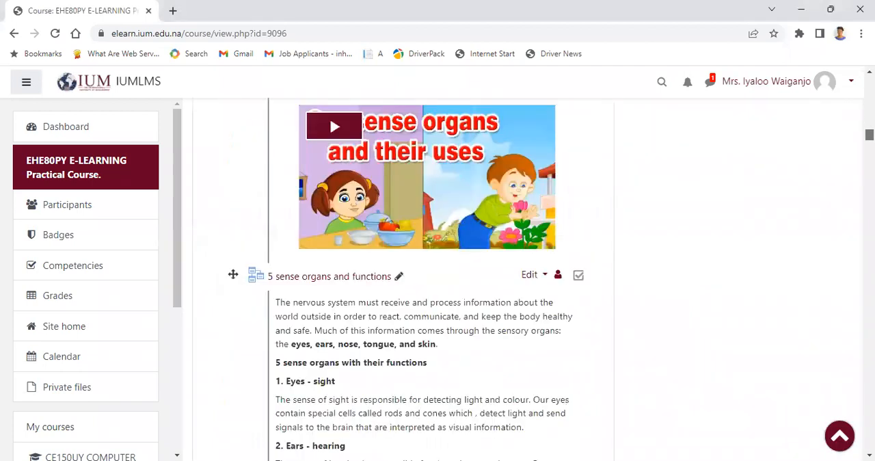
scroll(403, 273, down, 20)
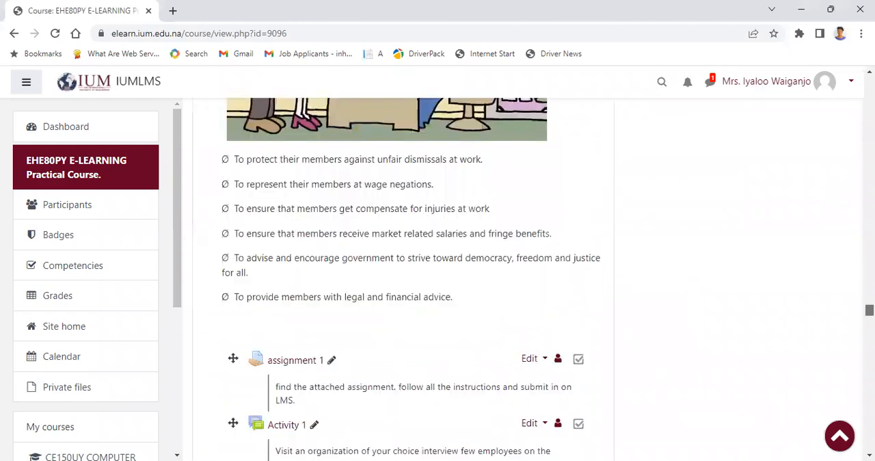
scroll(404, 273, down, 20)
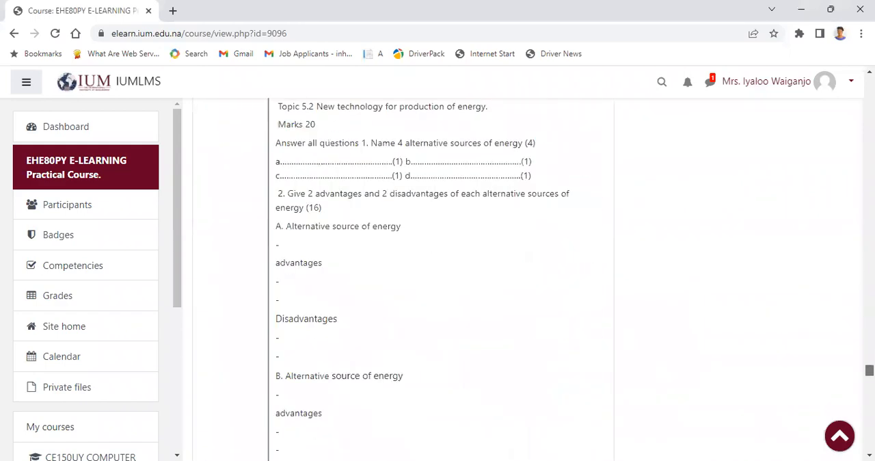
scroll(403, 274, down, 20)
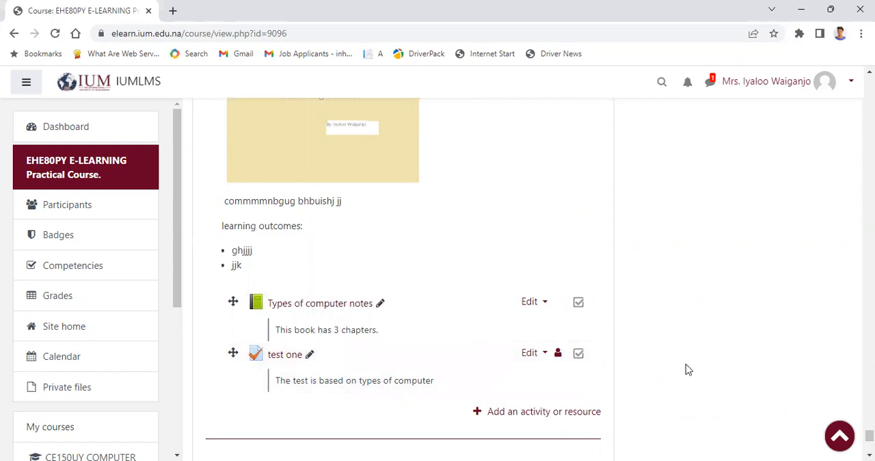
drag(870, 436, 869, 433)
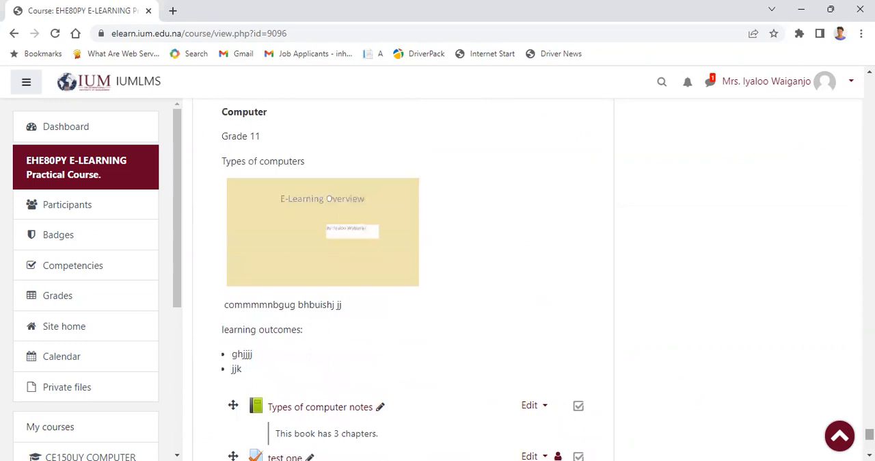